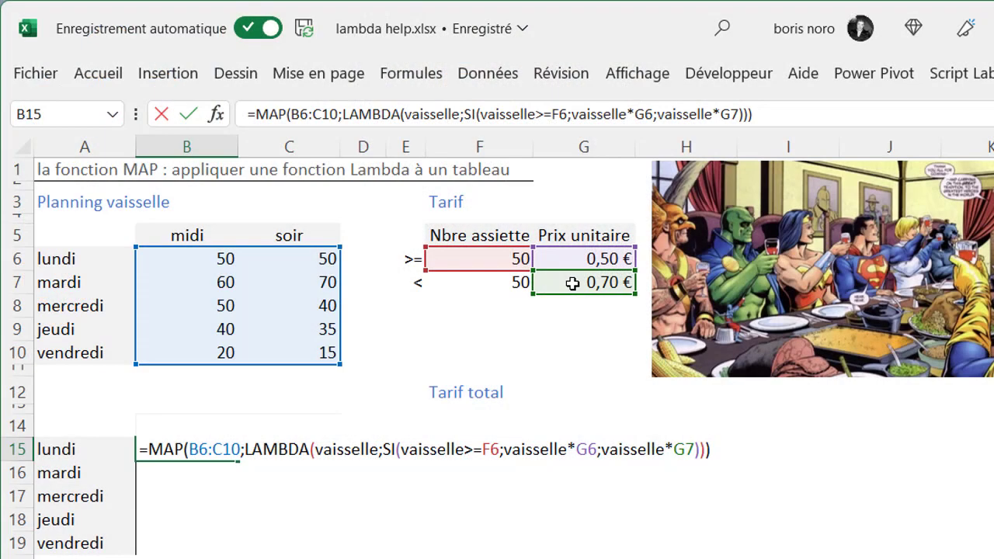
- Confirm the finished MAP and SCAN preview formulas and select the doubling grid's first cell
{"action": "key", "text": "Return"}
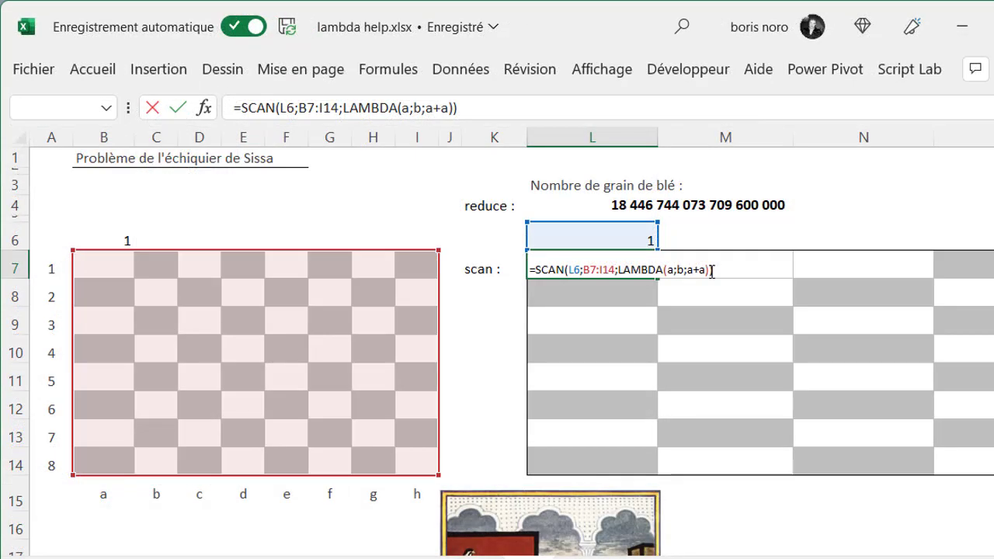
{"action": "key", "text": "Return"}
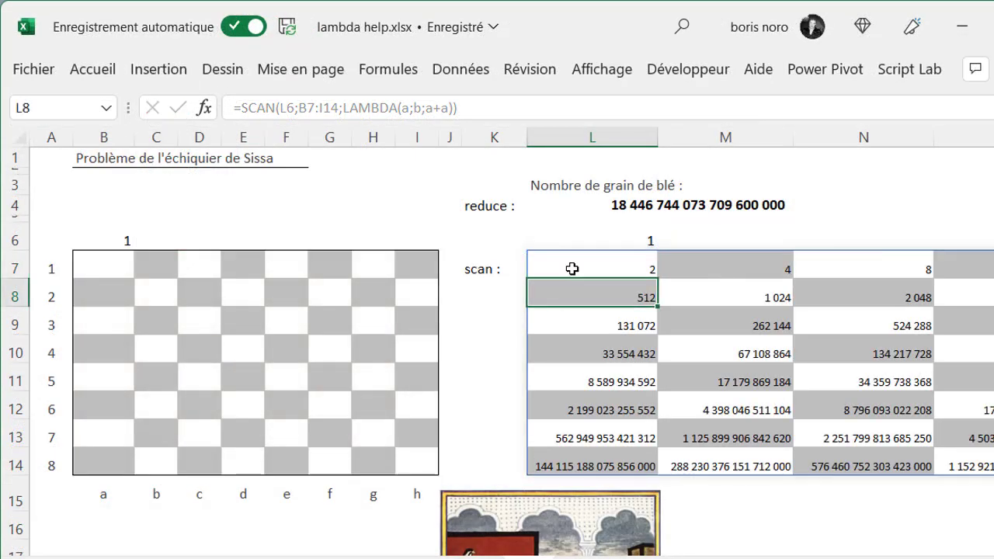
{"action": "left_click", "coordinate": [572, 270]}
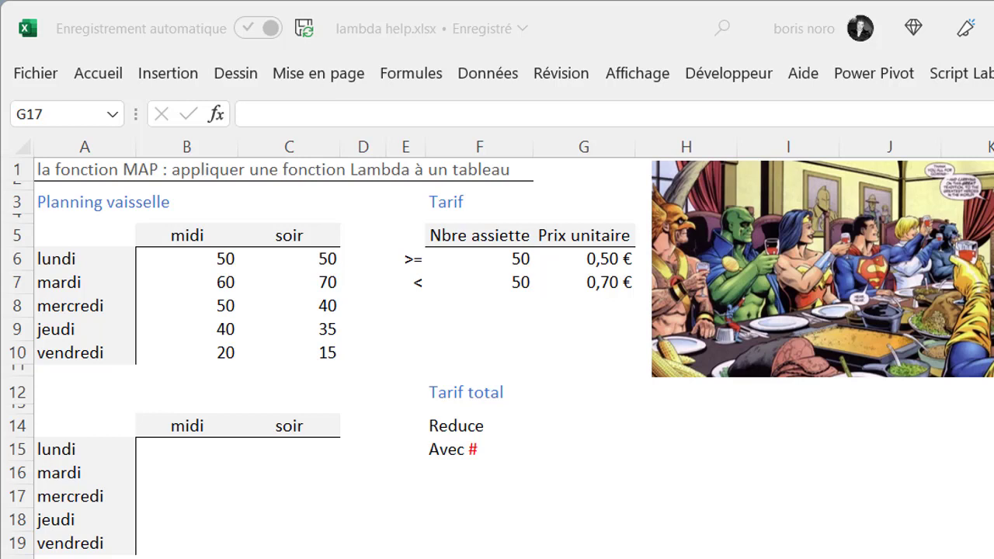
- In B15, start =MAP(B6:C10;LAMBDA(vaisselle;SI( using the dish schedule as the array
{"action": "type", "text": "=m"}
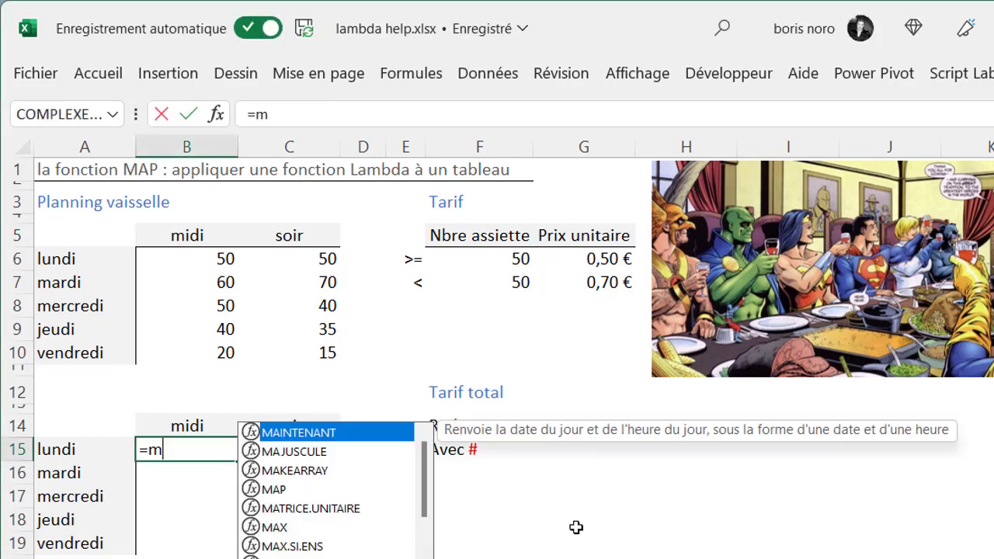
{"action": "type", "text": "ap"}
{"action": "key", "text": "Tab"}
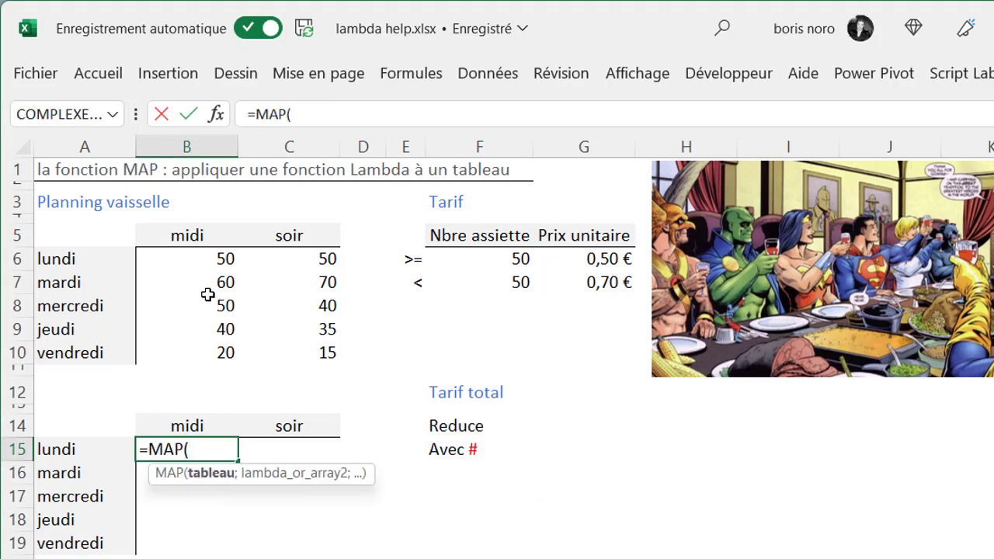
{"action": "left_click_drag", "start_coordinate": [194, 260], "coordinate": [330, 354]}
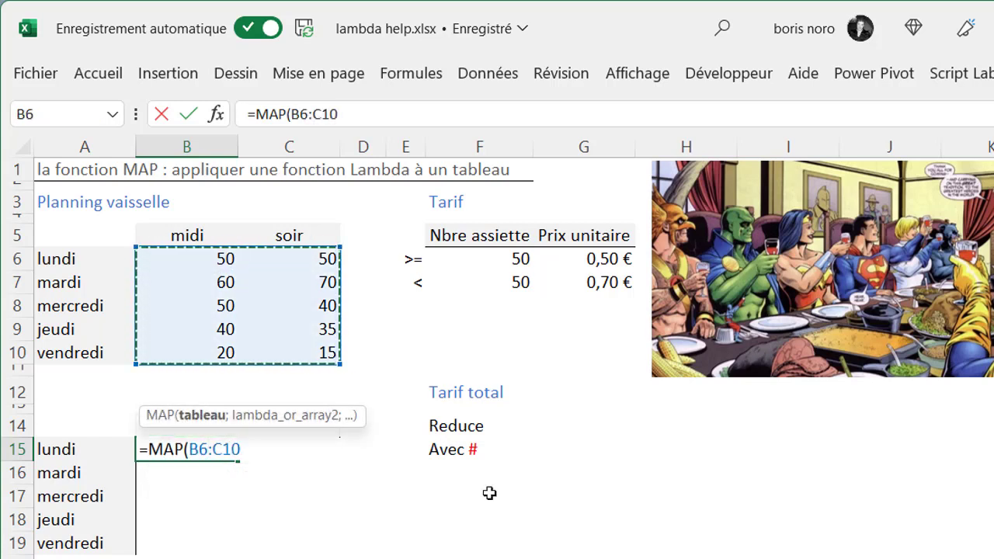
{"action": "type", "text": ";"}
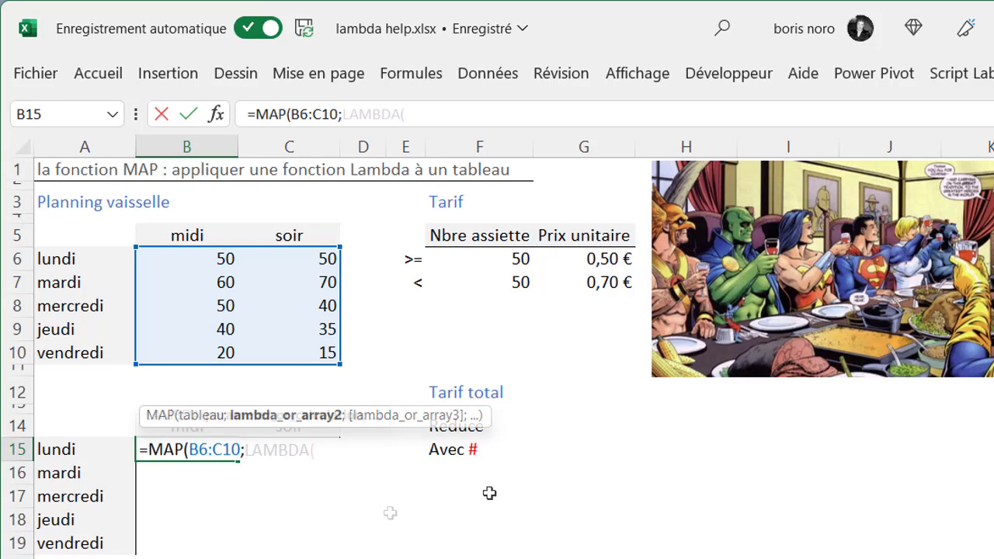
{"action": "key", "text": "Tab"}
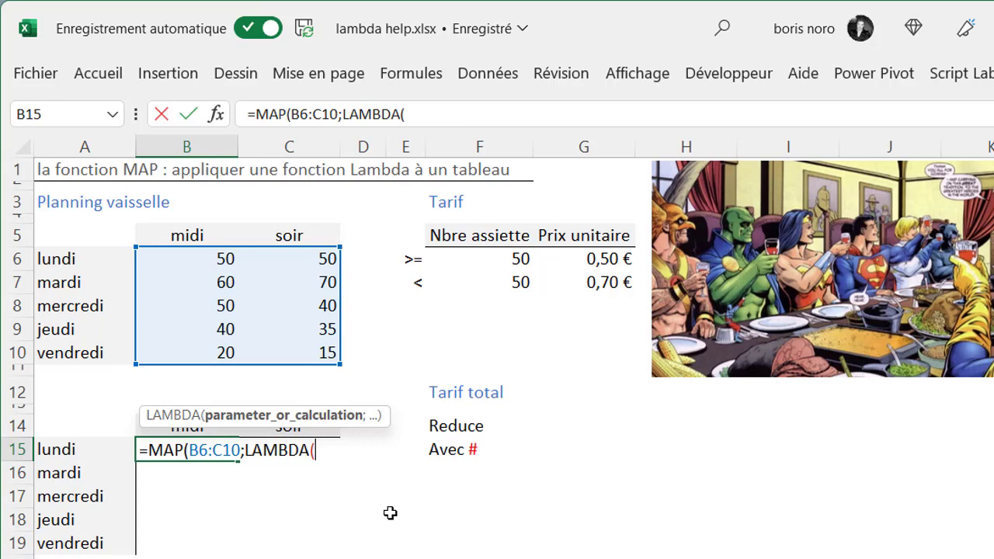
{"action": "type", "text": "vaisselle;"}
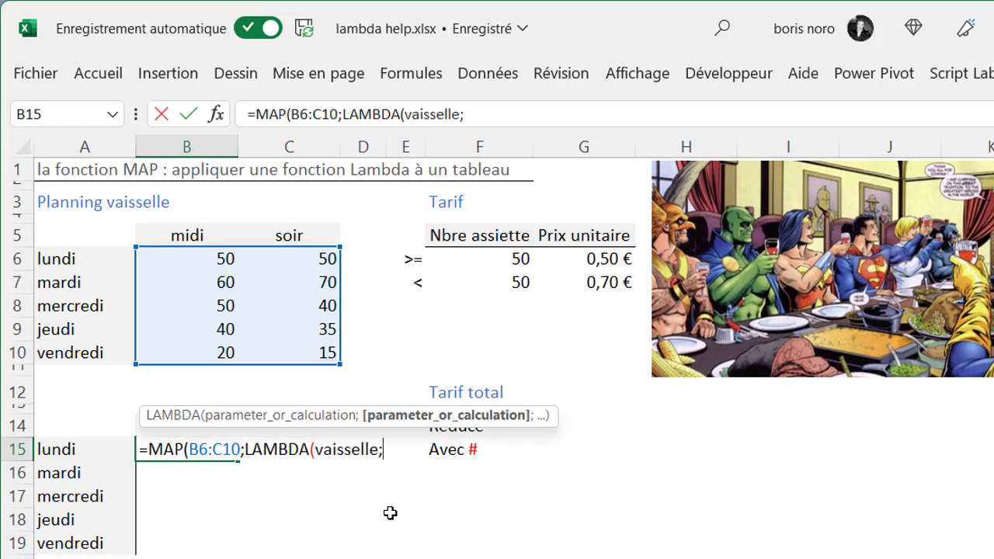
{"action": "type", "text": "si"}
{"action": "double_click", "coordinate": [420, 488]}
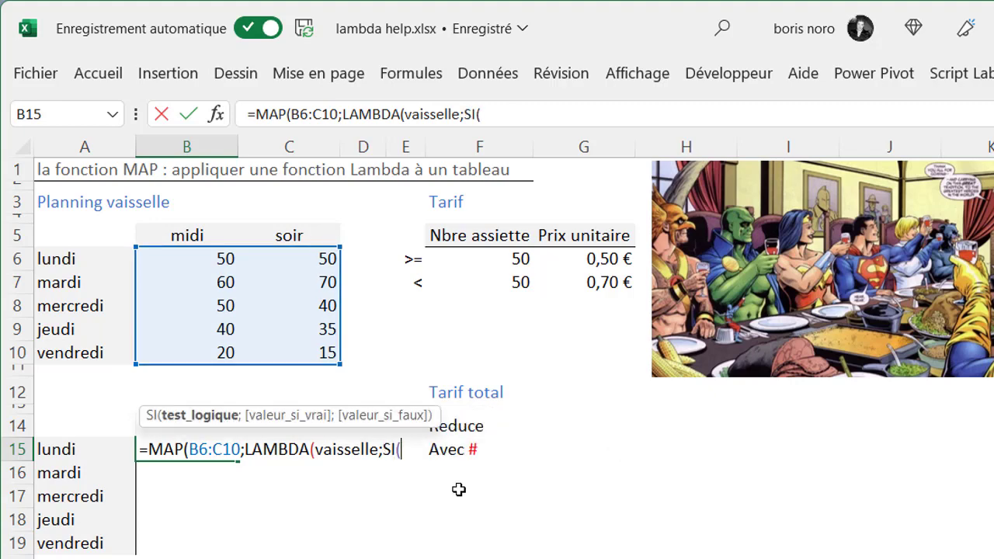
- Complete the test vaisselle>=F6, pricing at G6 else G7, and close all parentheses
{"action": "type", "text": "v"}
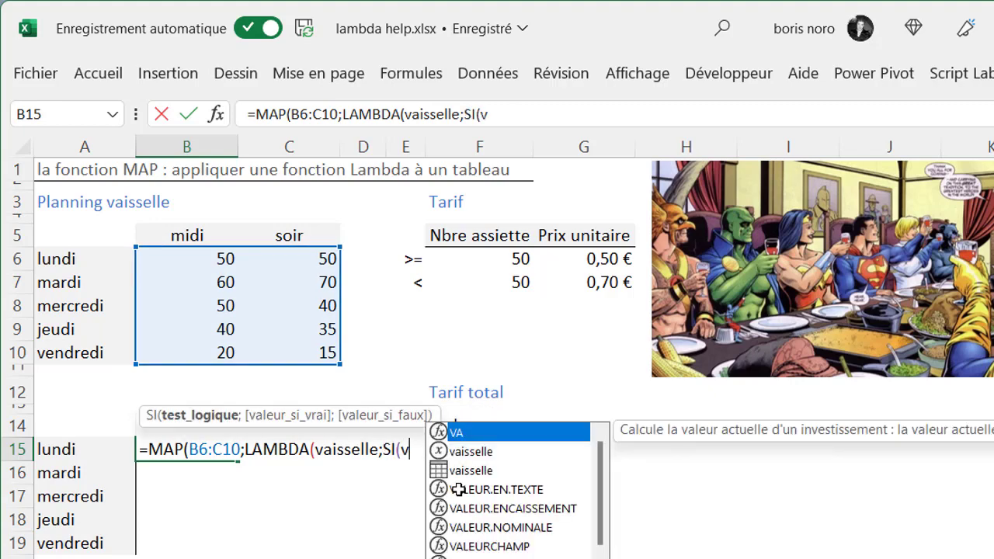
{"action": "type", "text": "aisselle>"}
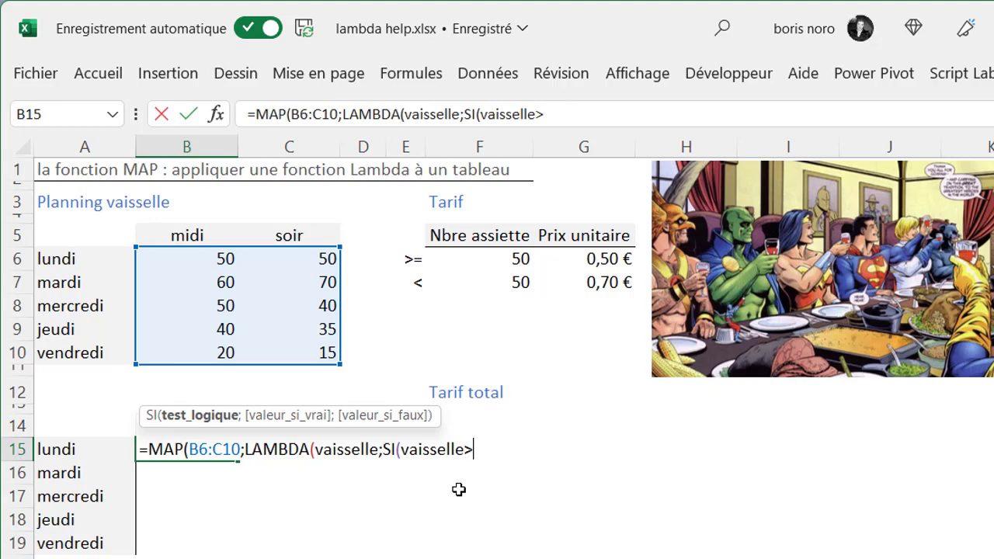
{"action": "type", "text": "="}
{"action": "left_click", "coordinate": [488, 259]}
{"action": "type", "text": ";v"}
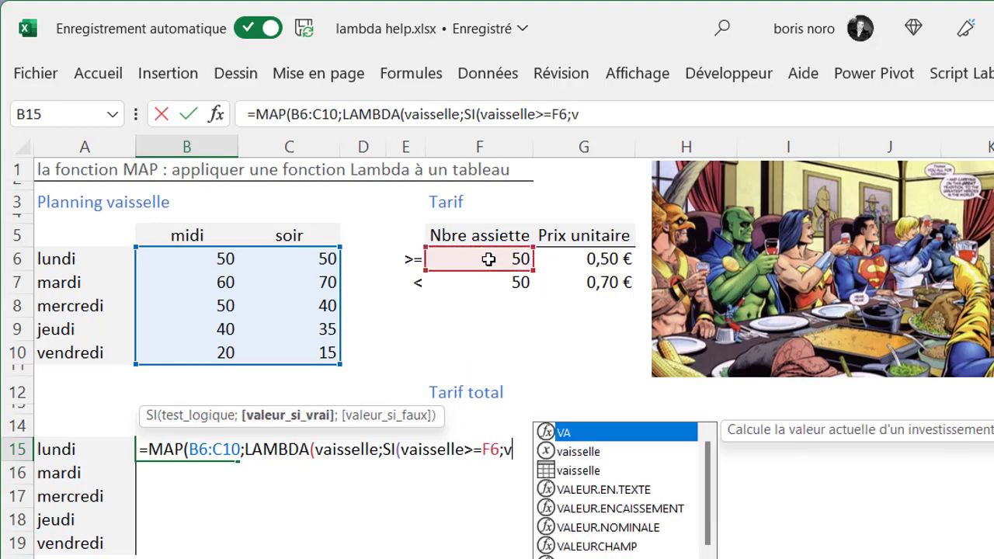
{"action": "type", "text": "ai"}
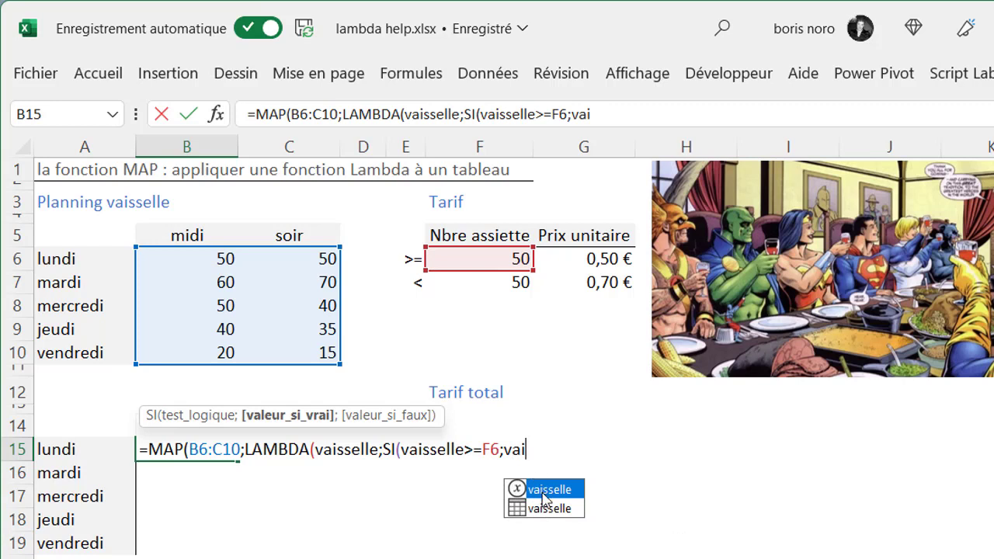
{"action": "double_click", "coordinate": [544, 495]}
{"action": "type", "text": "*"}
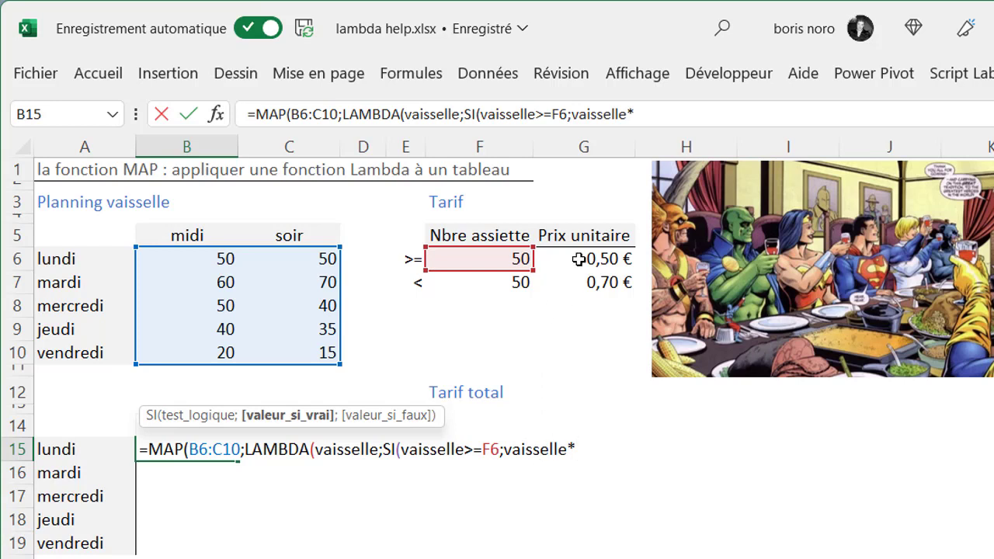
{"action": "left_click", "coordinate": [579, 259]}
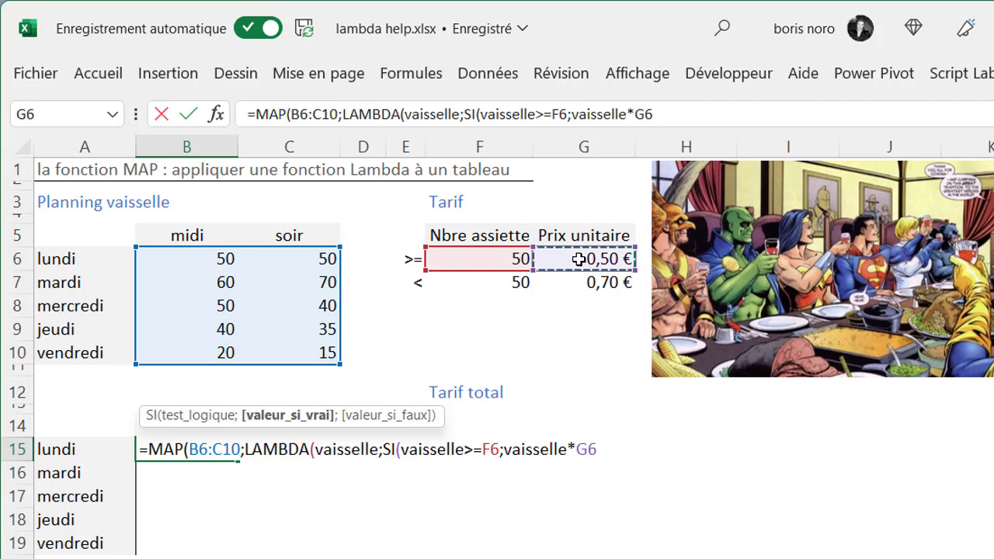
{"action": "type", "text": ";"}
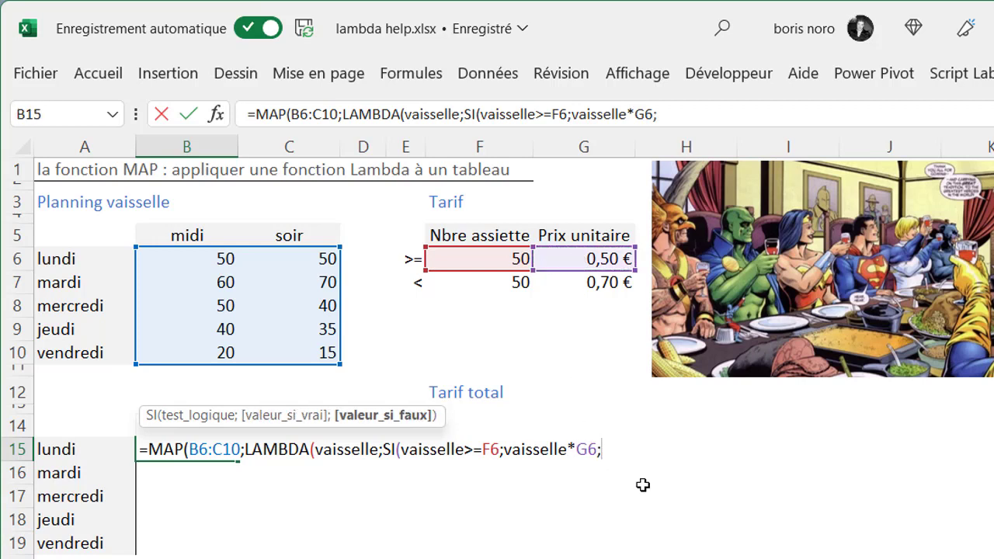
{"action": "type", "text": "v"}
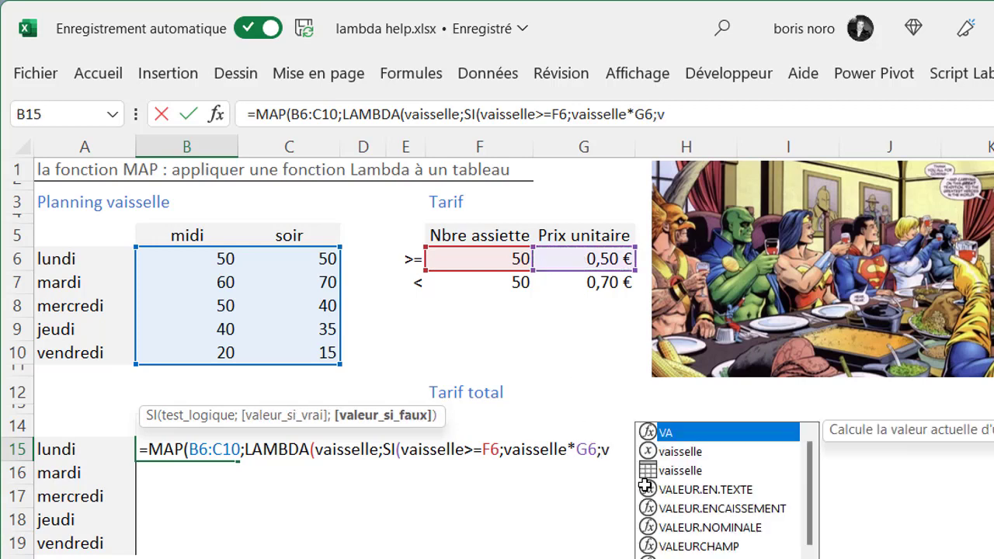
{"action": "type", "text": "ai"}
{"action": "double_click", "coordinate": [644, 488]}
{"action": "type", "text": "*"}
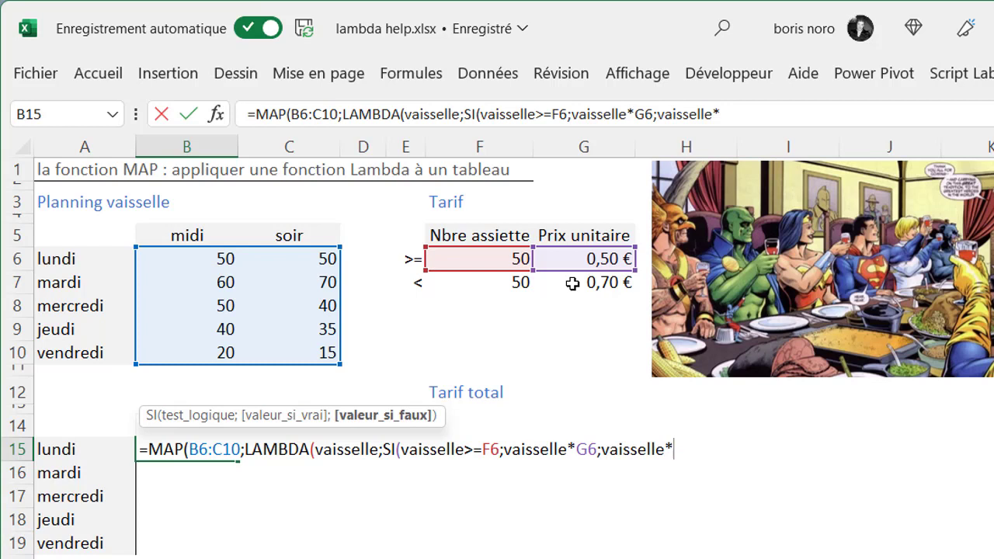
{"action": "left_click", "coordinate": [572, 283]}
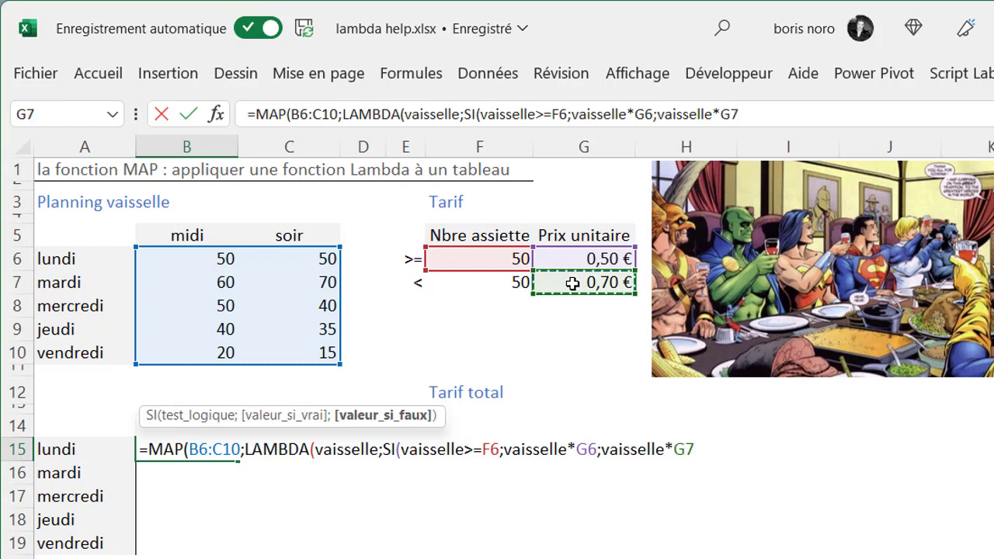
{"action": "type", "text": "))"}
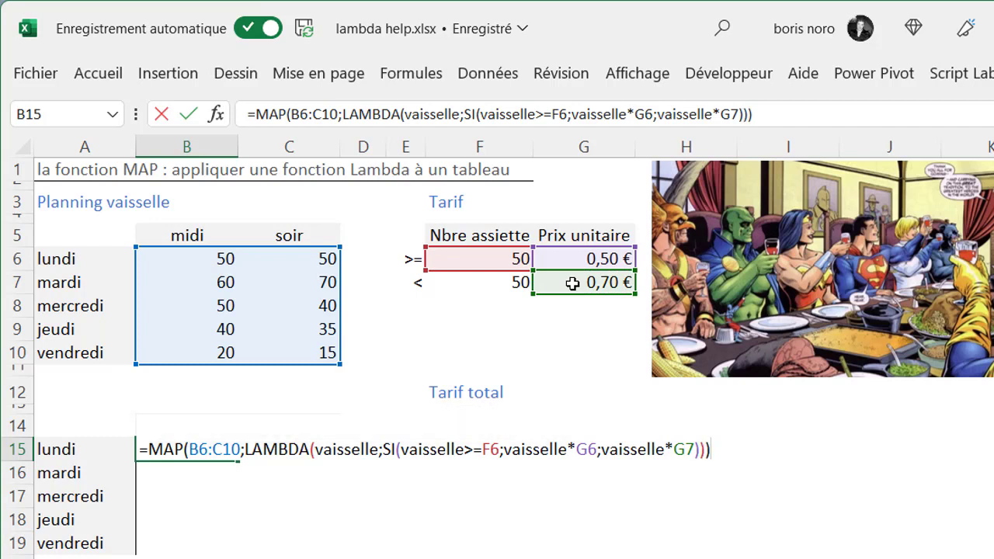
- Reflow the MAP formula in the expanded formula bar, putting LAMBDA and SI on separate lines
{"action": "key", "text": "Return"}
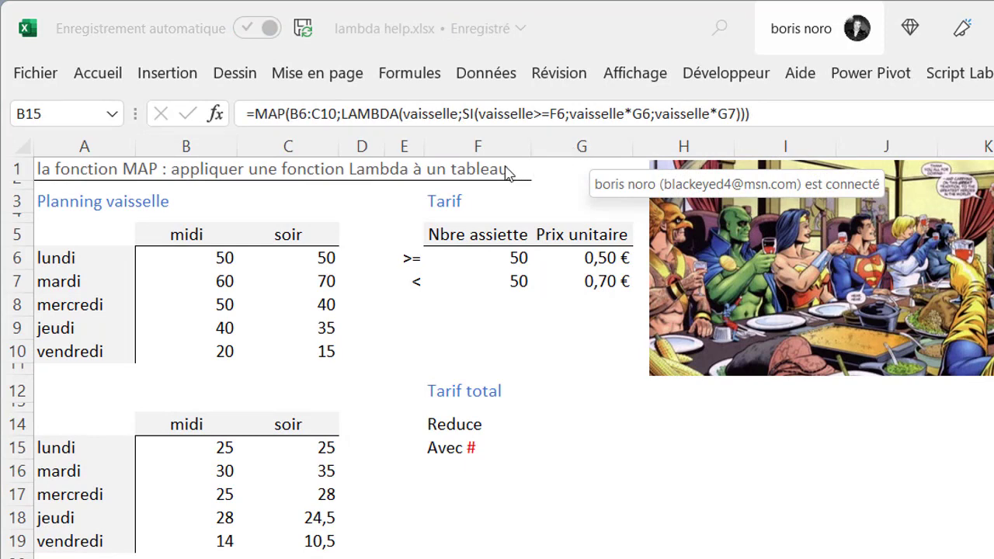
{"action": "double_click", "coordinate": [478, 128]}
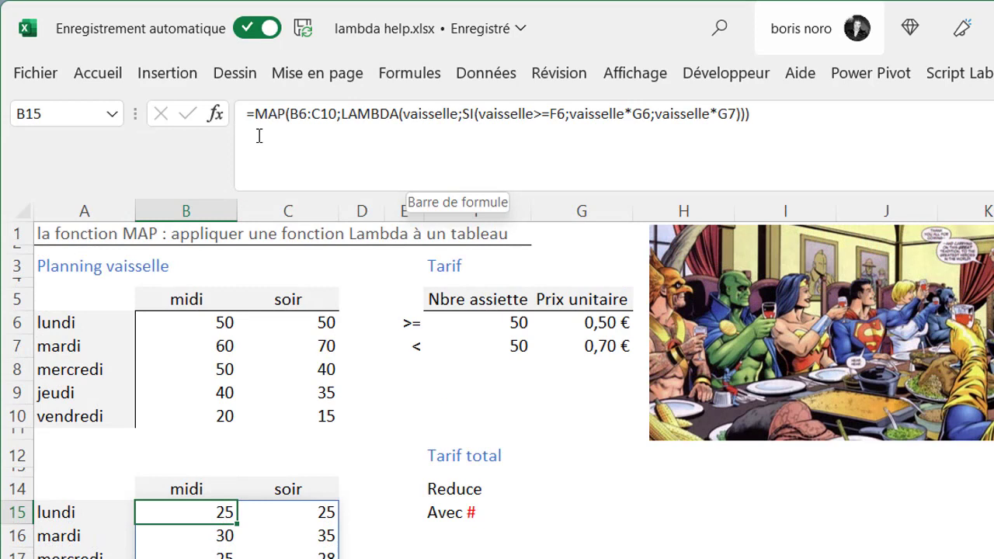
{"action": "left_click", "coordinate": [335, 117]}
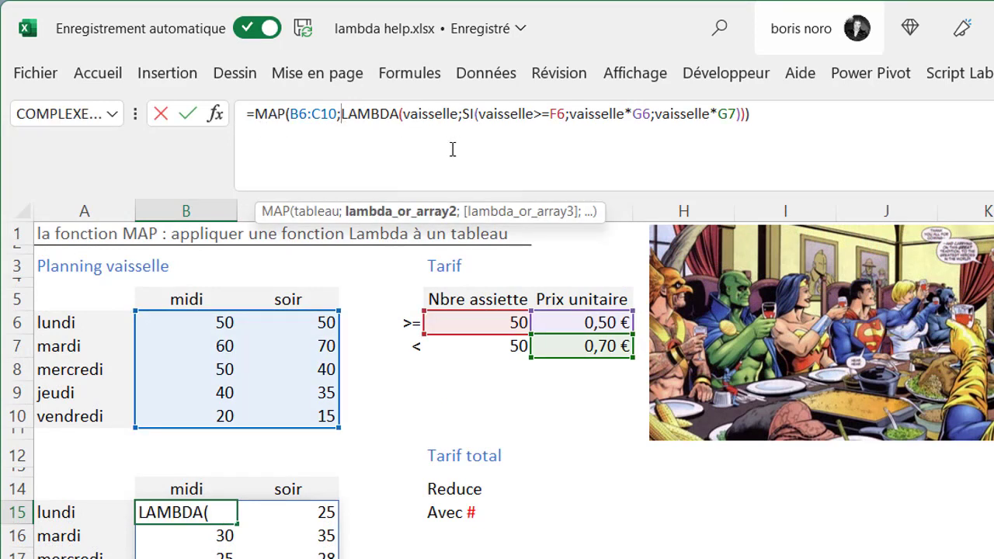
{"action": "key", "text": "alt+Return"}
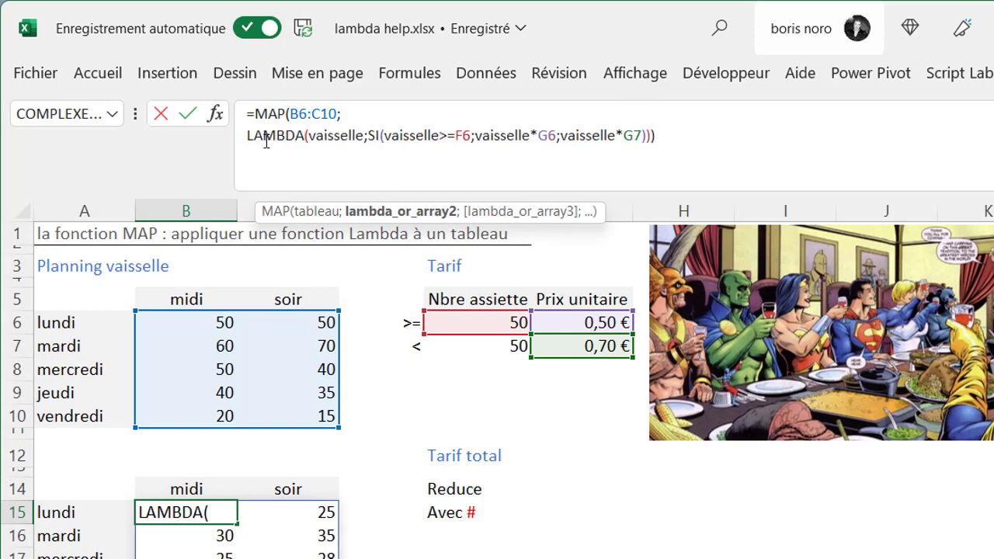
{"action": "left_click", "coordinate": [328, 158]}
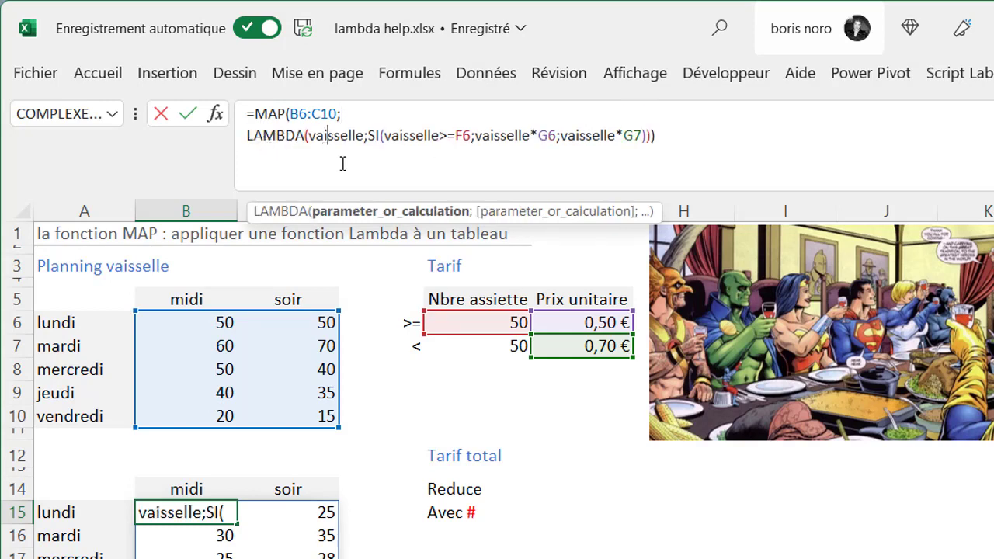
{"action": "double_click", "coordinate": [349, 163]}
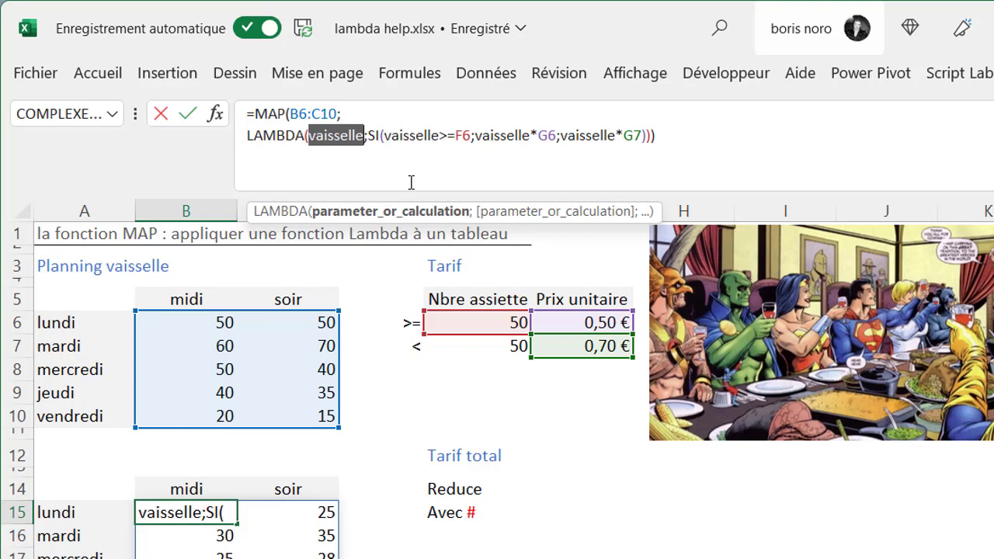
{"action": "key", "text": "Right"}
{"action": "key", "text": "Right"}
{"action": "key", "text": "alt+Return"}
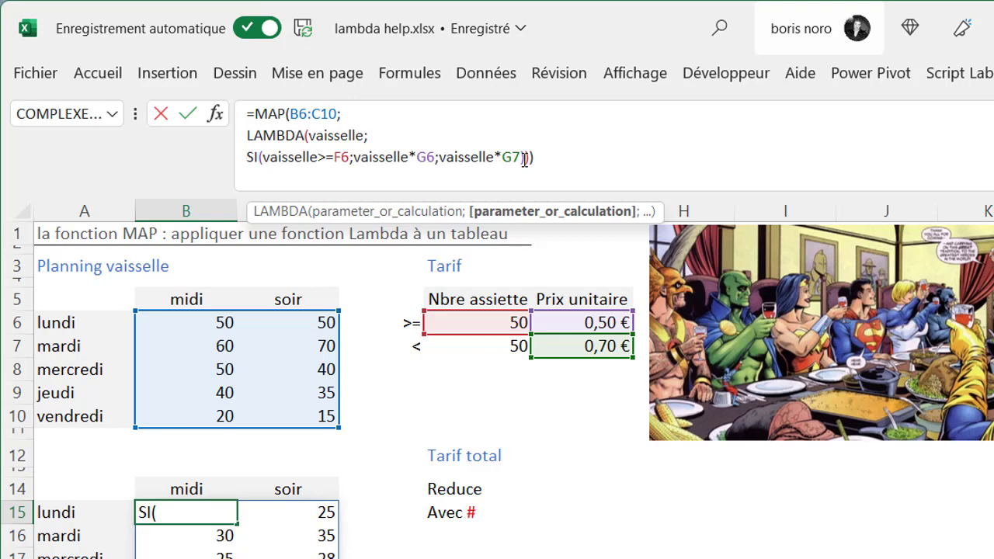
- Move the closing brackets onto their own lines and confirm, spilling costs into B15:C19
{"action": "left_click", "coordinate": [525, 158]}
{"action": "key", "text": "alt+Return"}
{"action": "key", "text": "Right"}
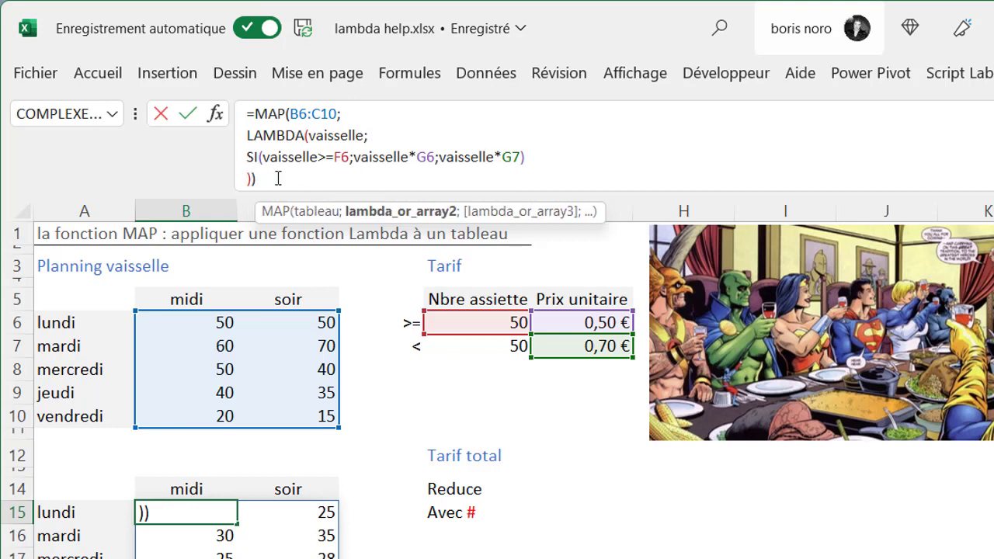
{"action": "key", "text": "alt+Return"}
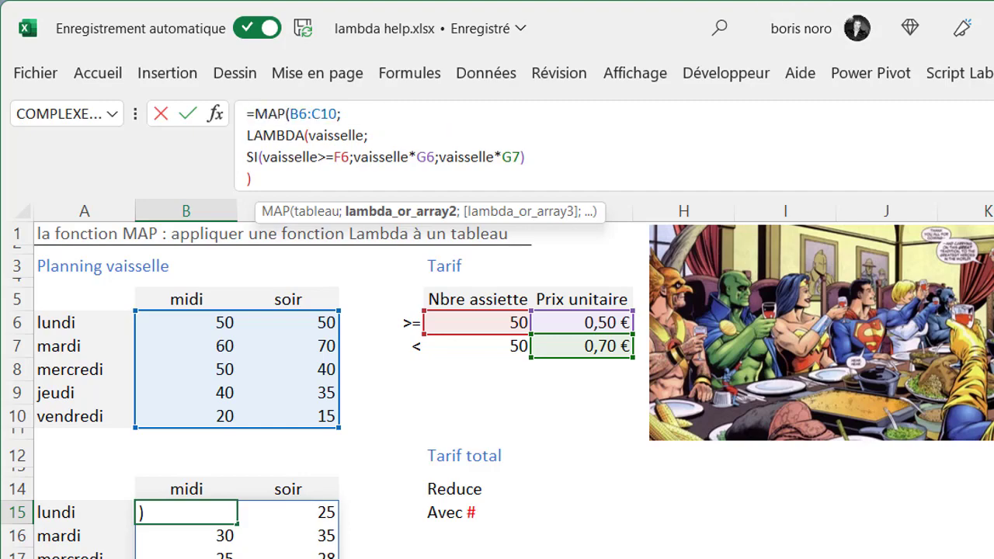
{"action": "left_click", "coordinate": [548, 452]}
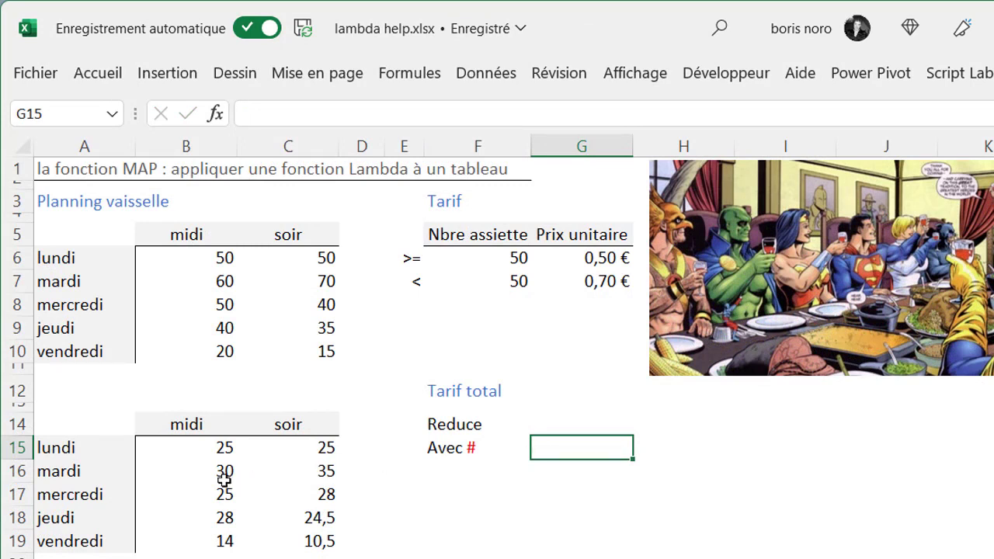
- In G15, reference the spill range B15# and wrap it in SOMME to total 245
{"action": "left_click_drag", "start_coordinate": [195, 452], "coordinate": [284, 539]}
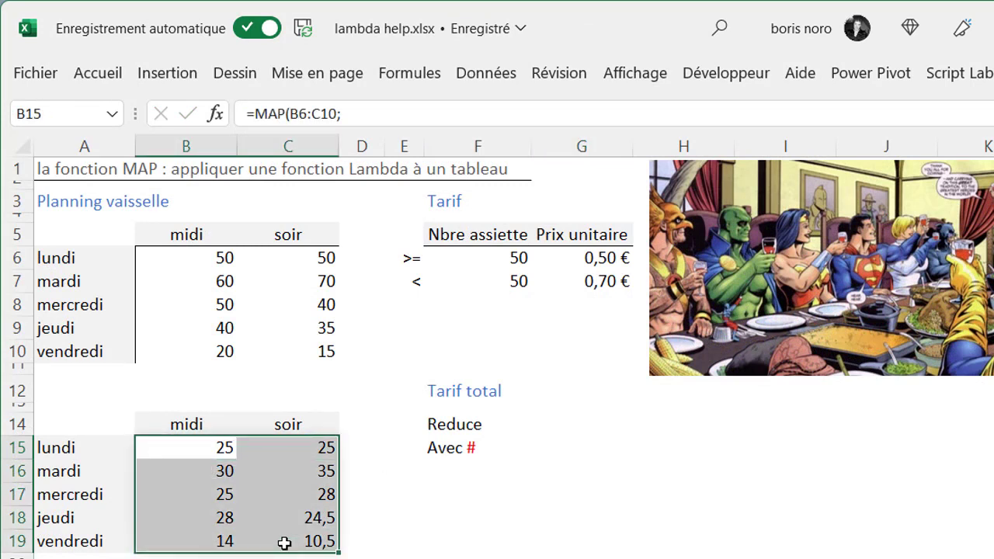
{"action": "left_click", "coordinate": [575, 454]}
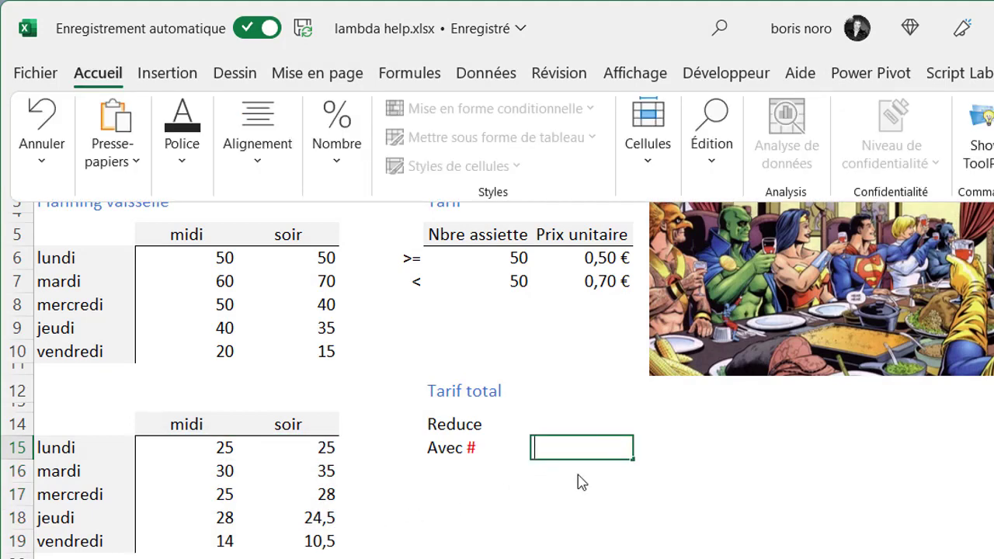
{"action": "type", "text": "="}
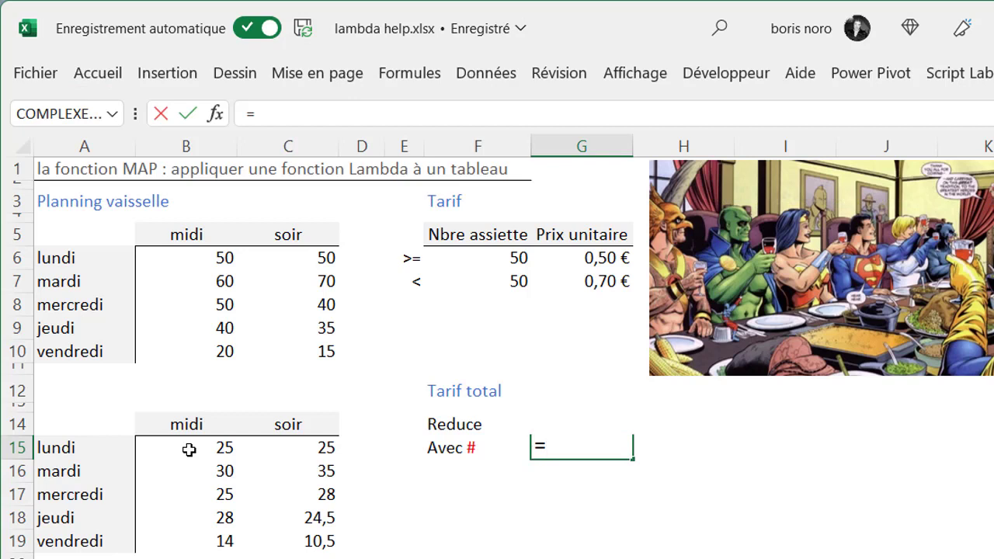
{"action": "left_click", "coordinate": [189, 450]}
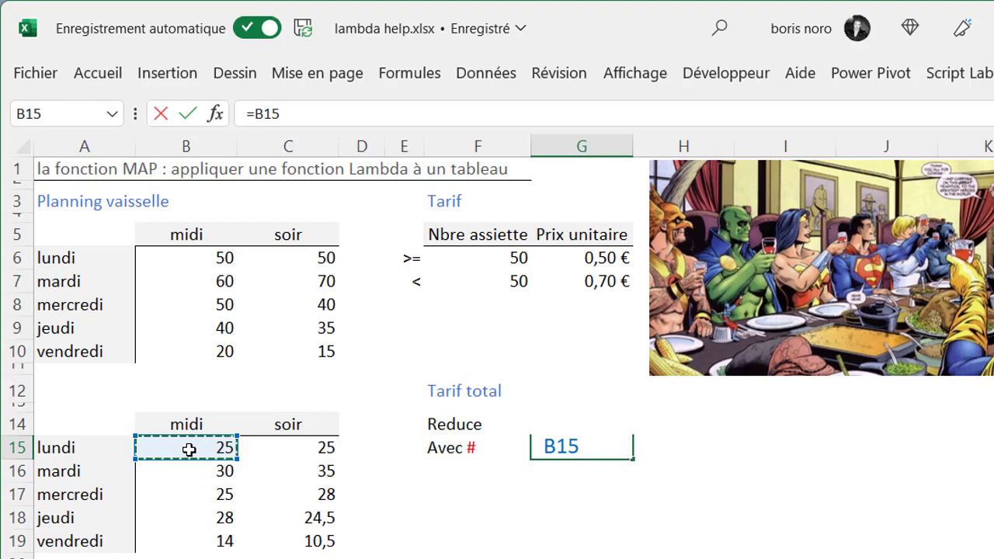
{"action": "type", "text": "#"}
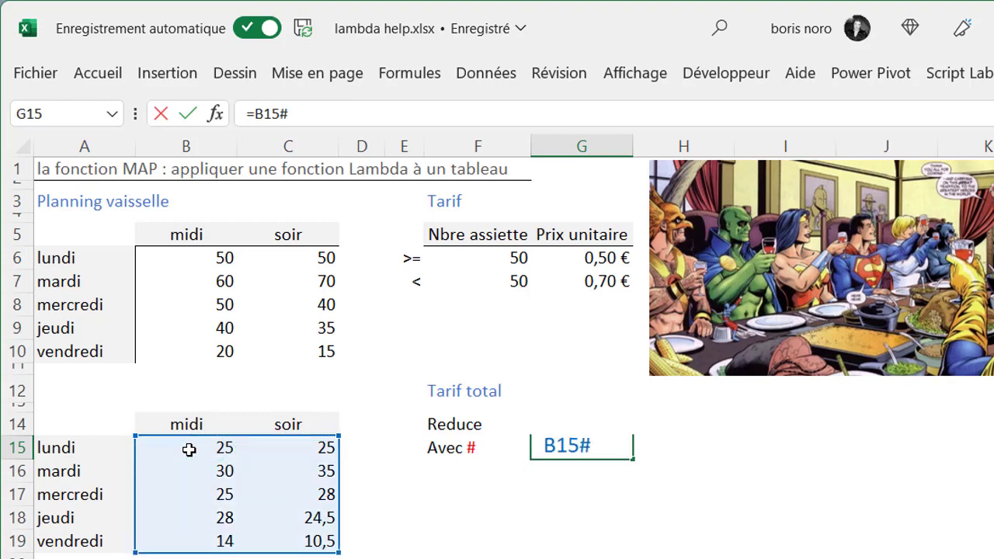
{"action": "key", "text": "Return"}
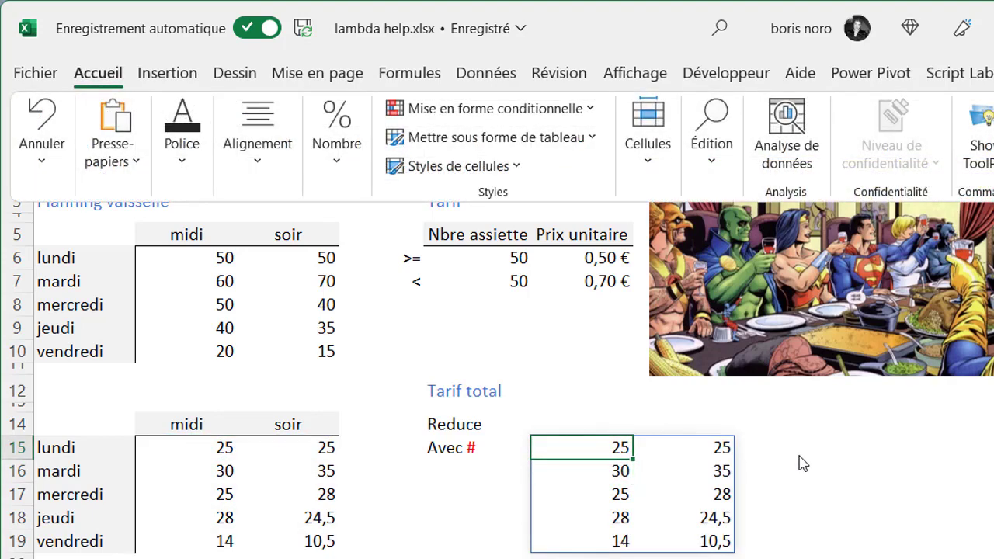
{"action": "left_click", "coordinate": [603, 449]}
{"action": "double_click", "coordinate": [543, 448]}
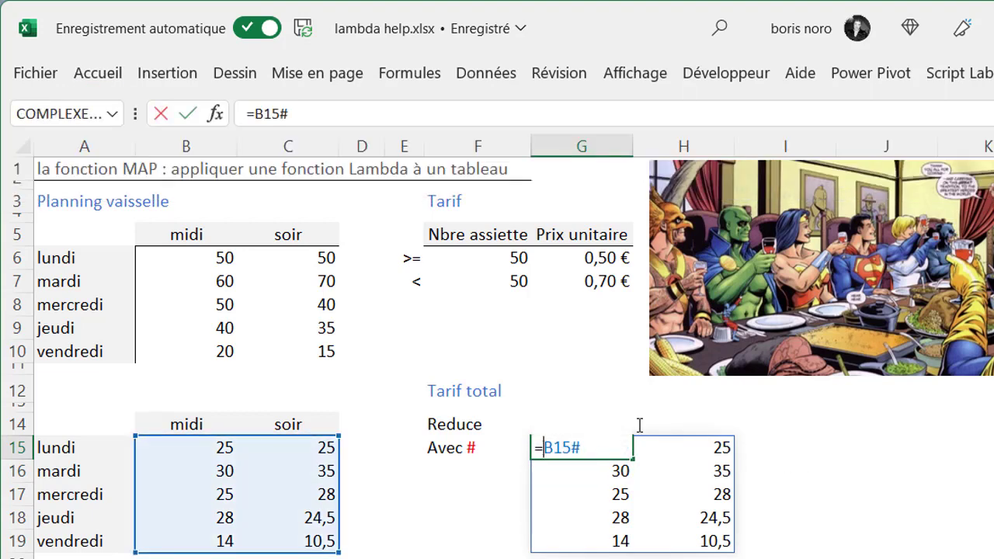
{"action": "type", "text": "somme("}
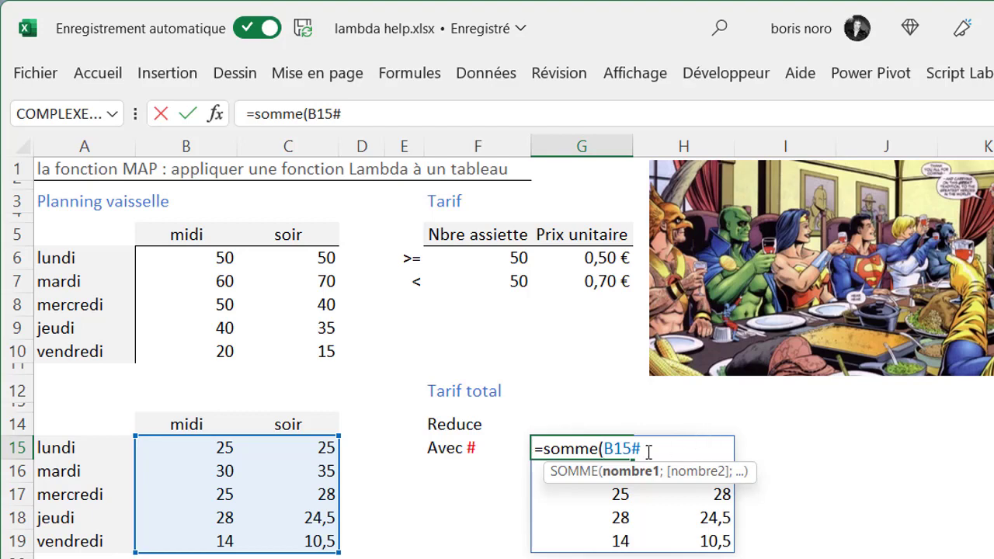
{"action": "type", "text": ")"}
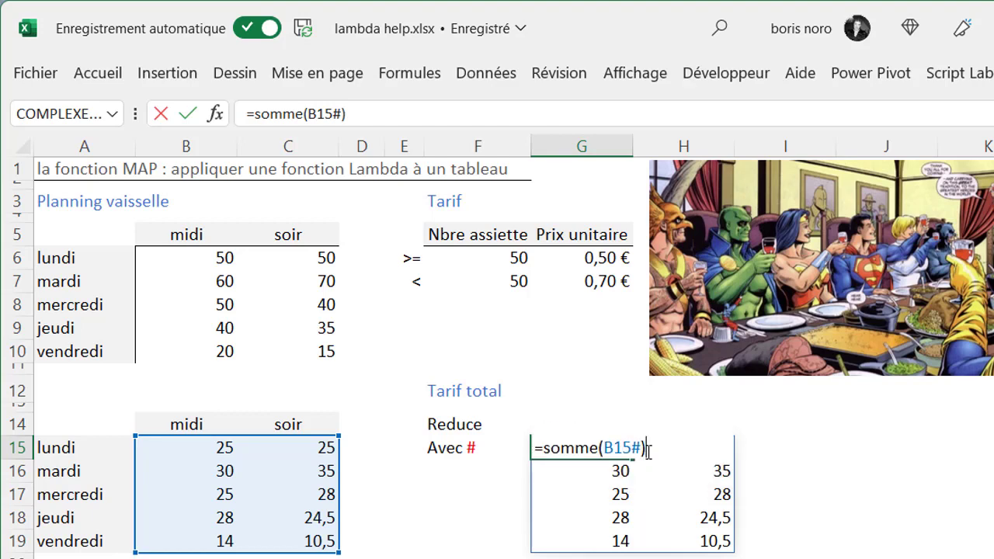
{"action": "key", "text": "Return"}
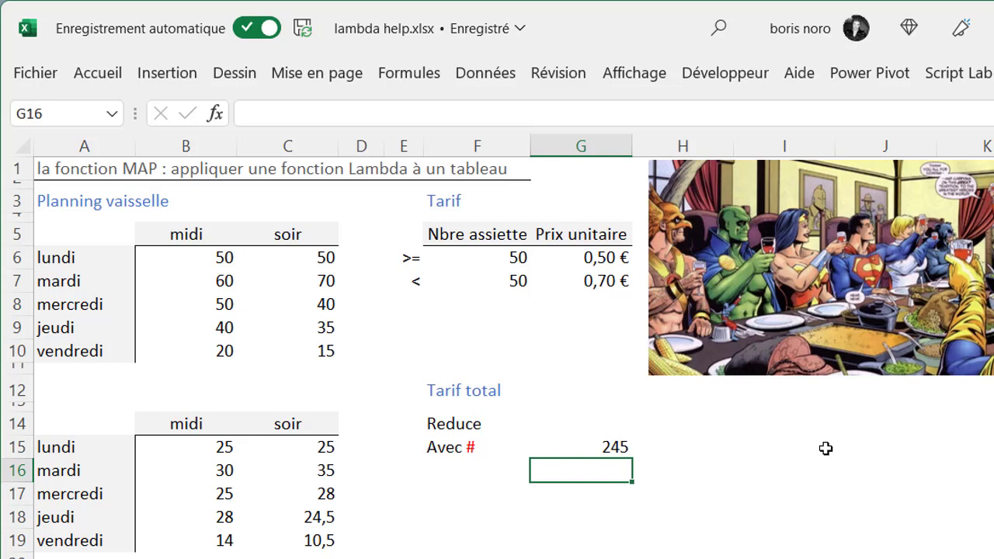
{"action": "key", "text": "Up"}
{"action": "key", "text": "Up"}
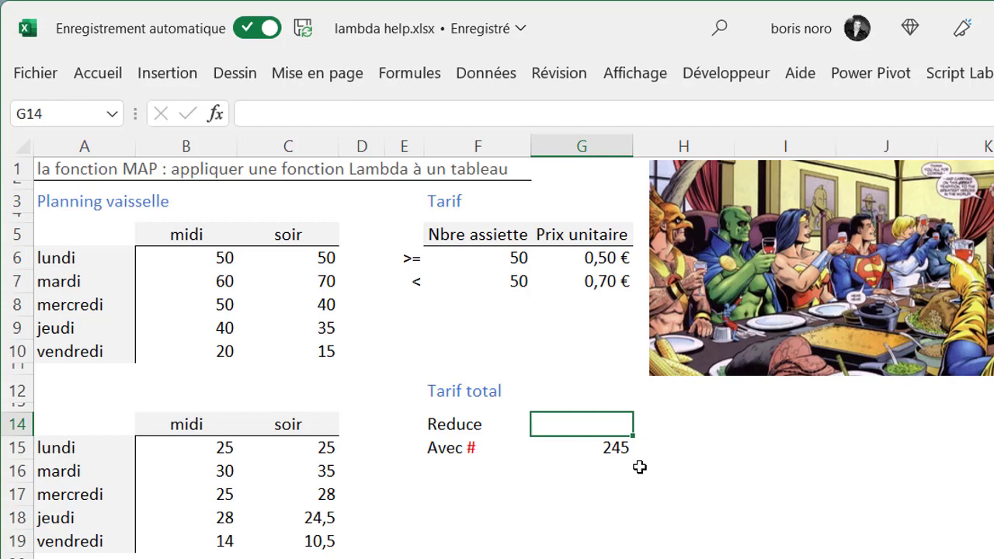
- In G14, type =REDUCE(0;B6:C10;LAMBDA(depart;vaisselle;depart+ over the dish schedule
{"action": "type", "text": "="}
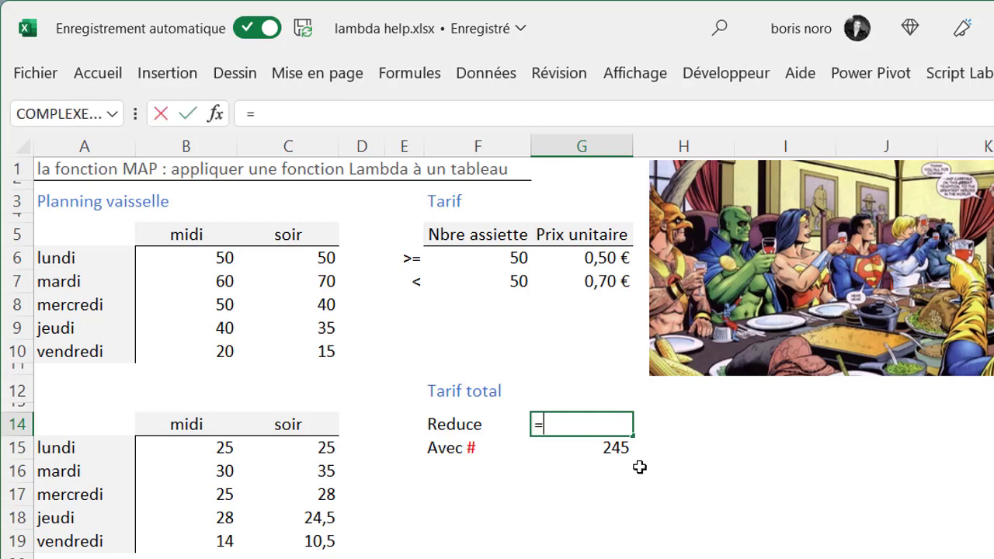
{"action": "type", "text": "reduce("}
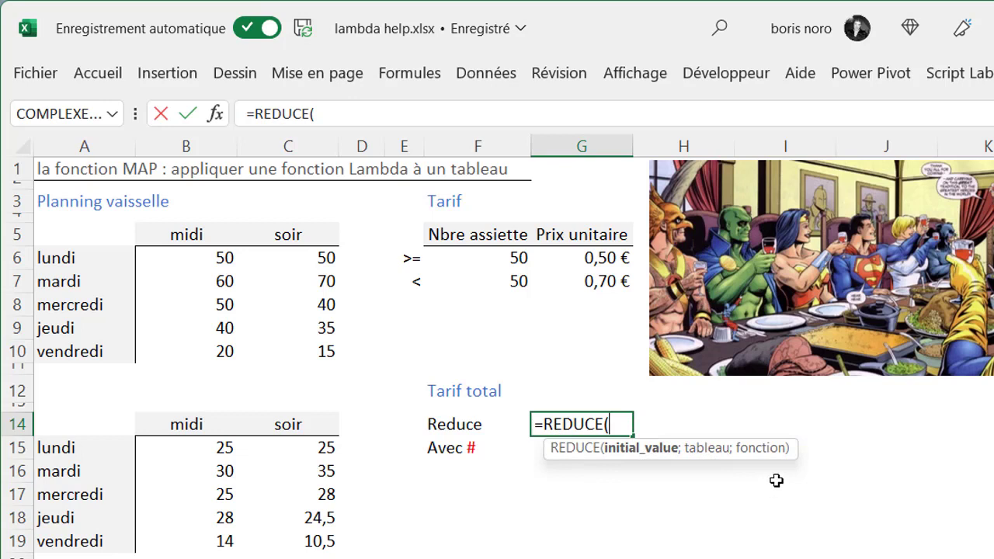
{"action": "type", "text": "0"}
{"action": "type", "text": ";"}
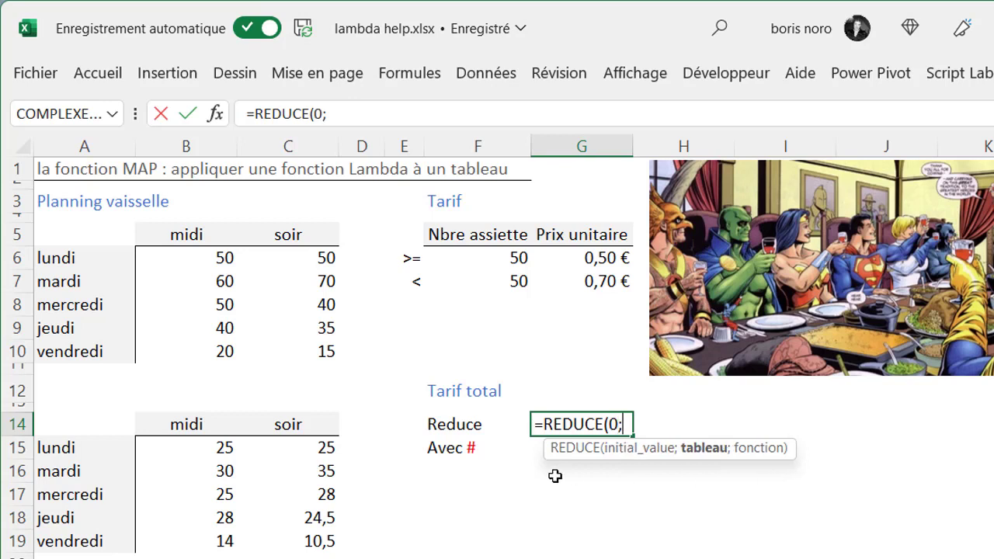
{"action": "mouse_move", "coordinate": [186, 262]}
{"action": "left_mouse_down"}
{"action": "mouse_move", "coordinate": [291, 328]}
{"action": "mouse_move", "coordinate": [294, 354]}
{"action": "left_mouse_up"}
{"action": "type", "text": ";"}
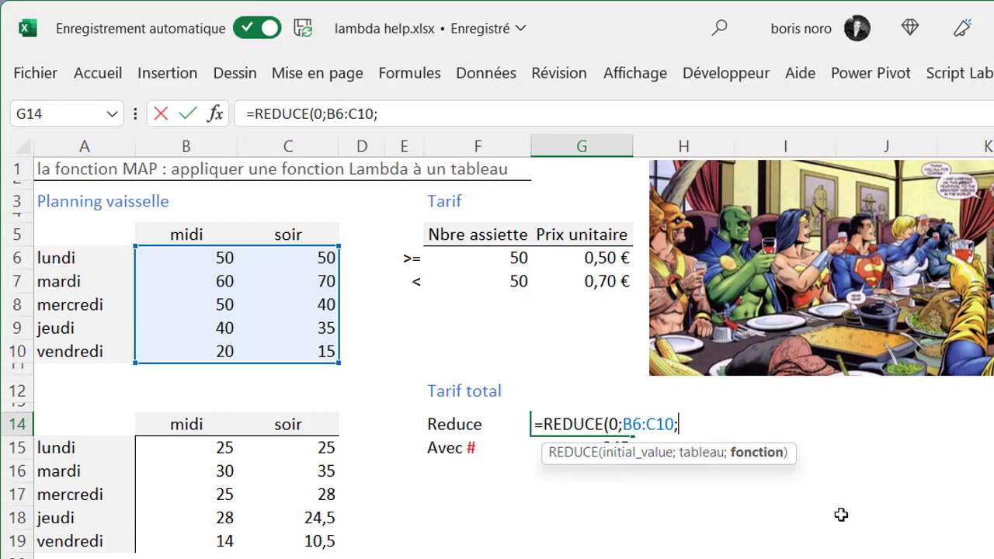
{"action": "type", "text": "LAMBDA("}
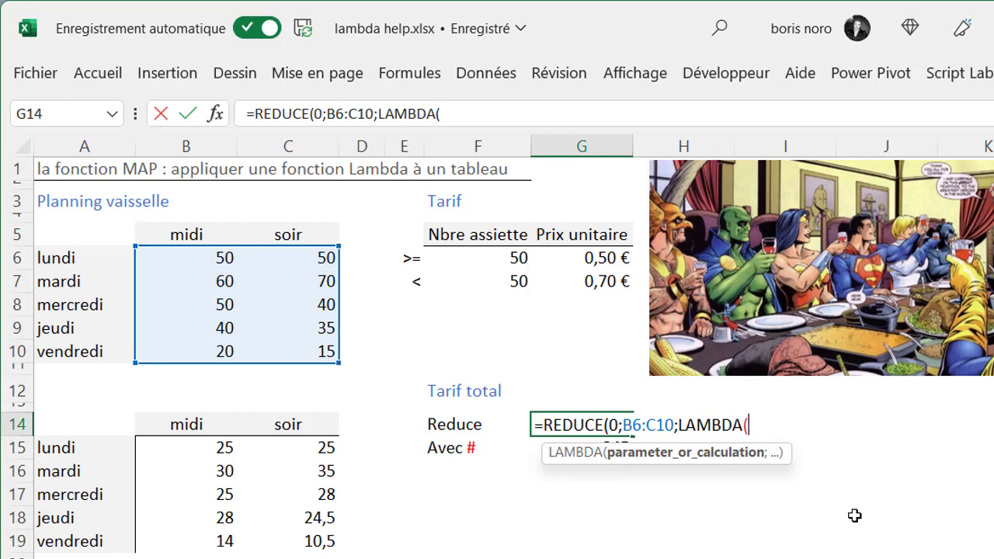
{"action": "type", "text": "depart"}
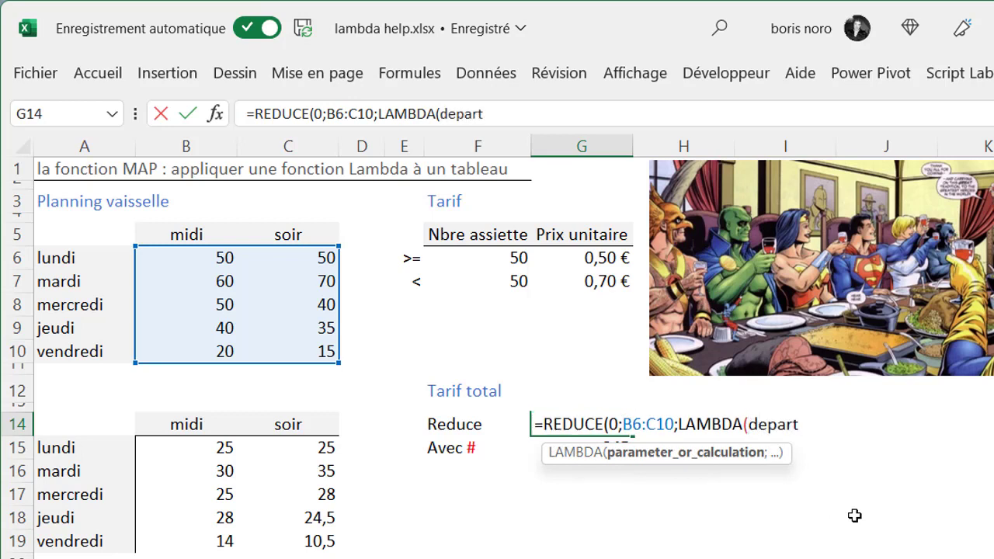
{"action": "type", "text": ";"}
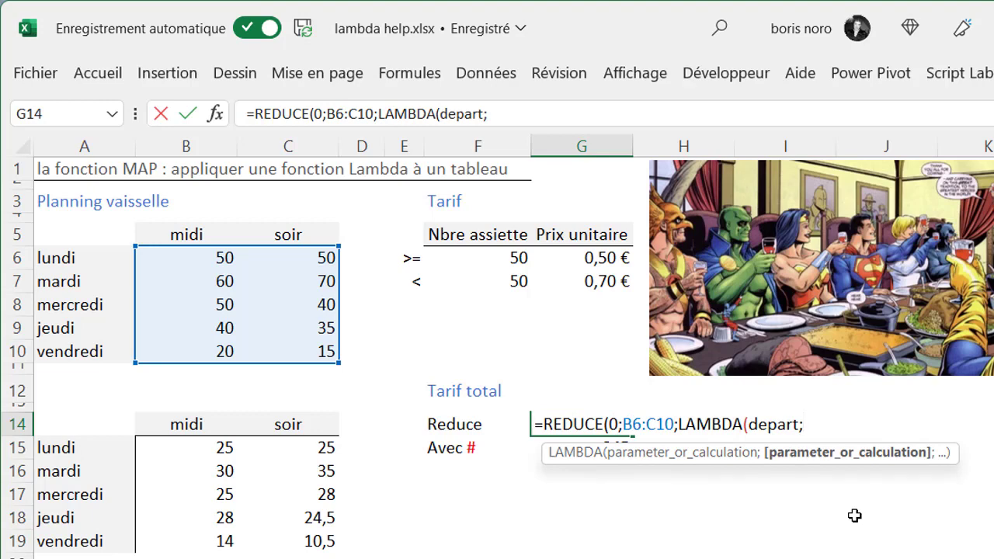
{"action": "type", "text": "vaiss"}
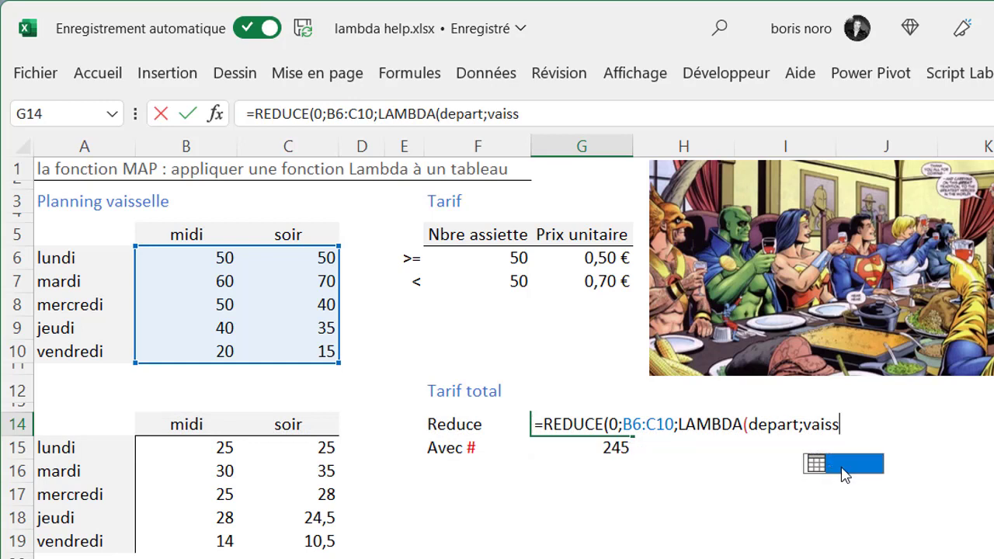
{"action": "double_click", "coordinate": [844, 469]}
{"action": "type", "text": ";"}
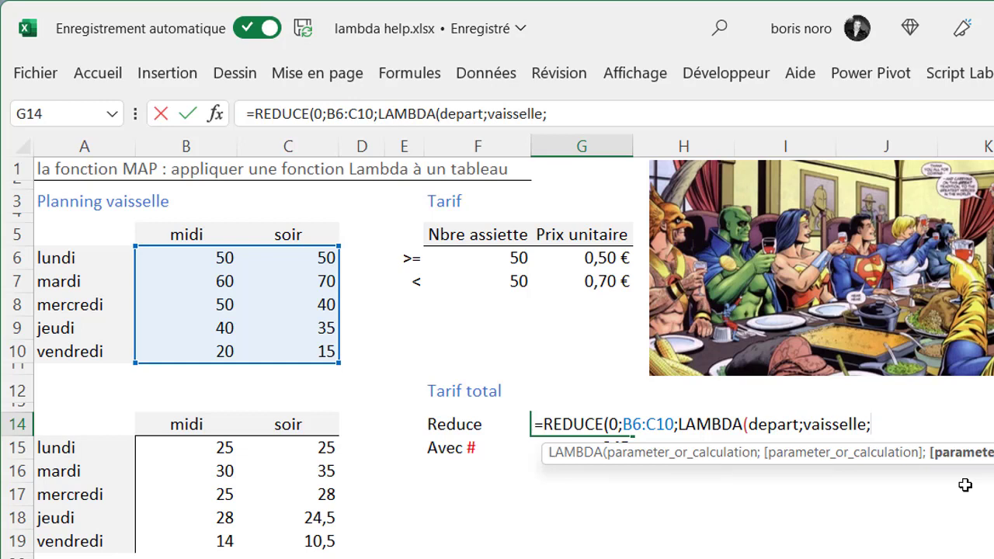
{"action": "type", "text": "depart"}
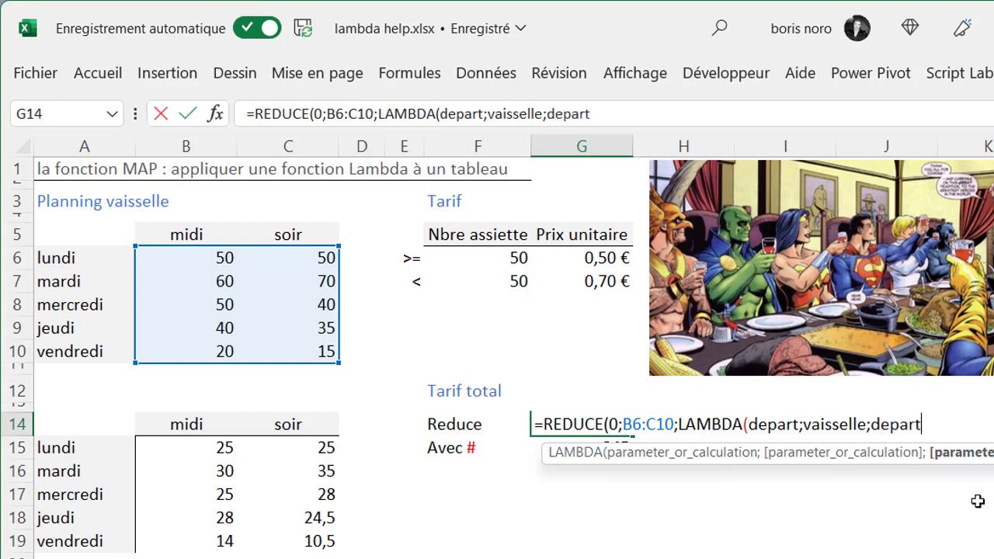
{"action": "type", "text": "+"}
- Extend G14's formula with SI(vaisselle>=F6;vaisselle*G6 for counts at or above the threshold
{"action": "type", "text": "si("}
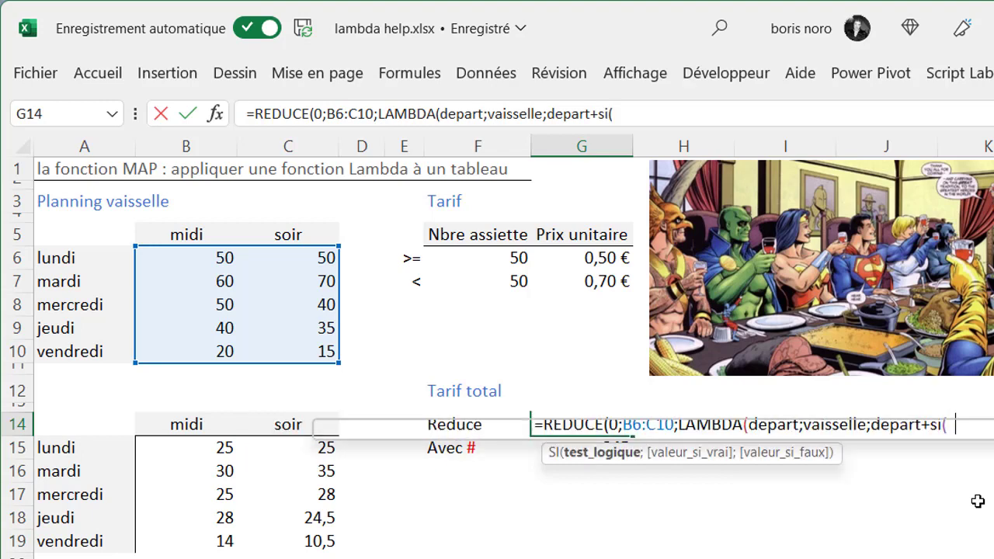
{"action": "type", "text": "vaisselle>"}
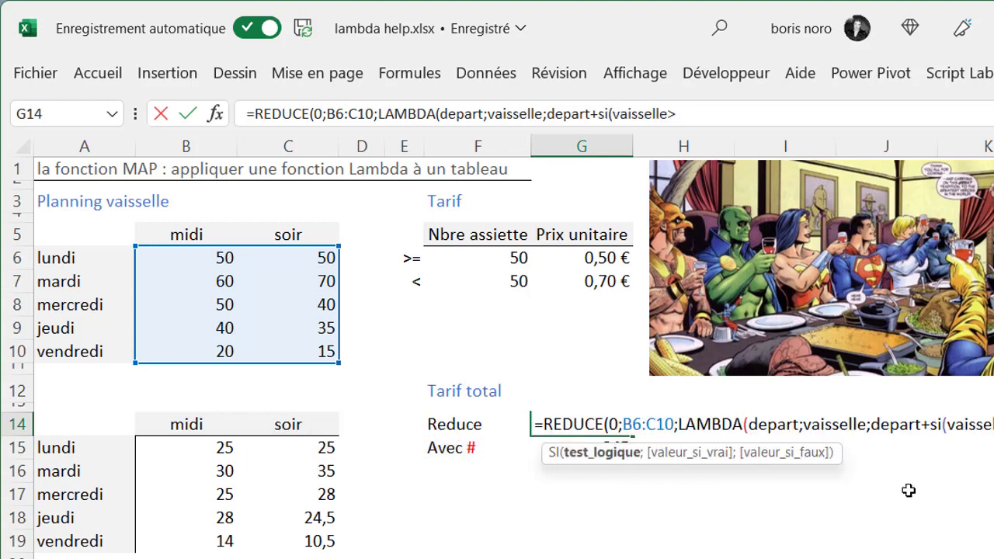
{"action": "type", "text": "="}
{"action": "left_click", "coordinate": [505, 264]}
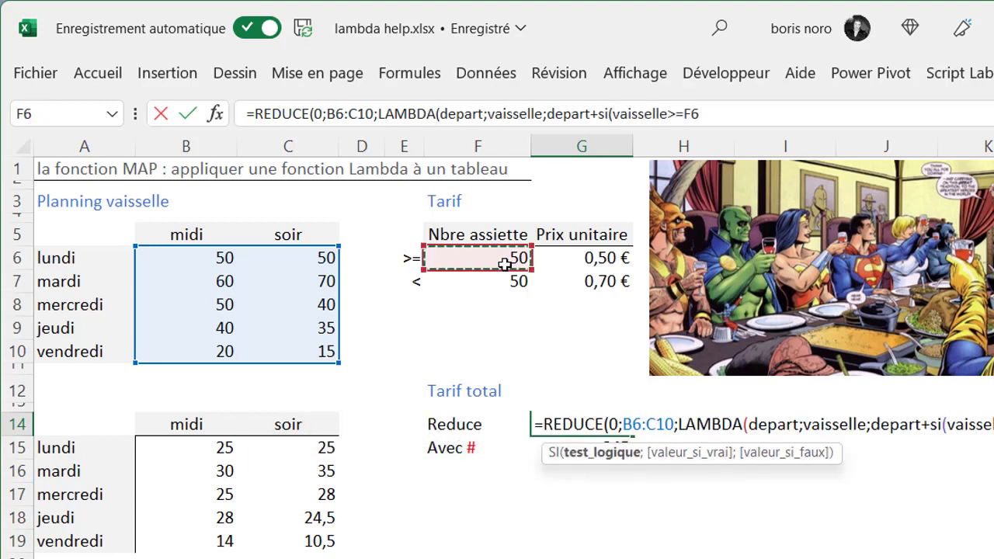
{"action": "type", "text": ";va"}
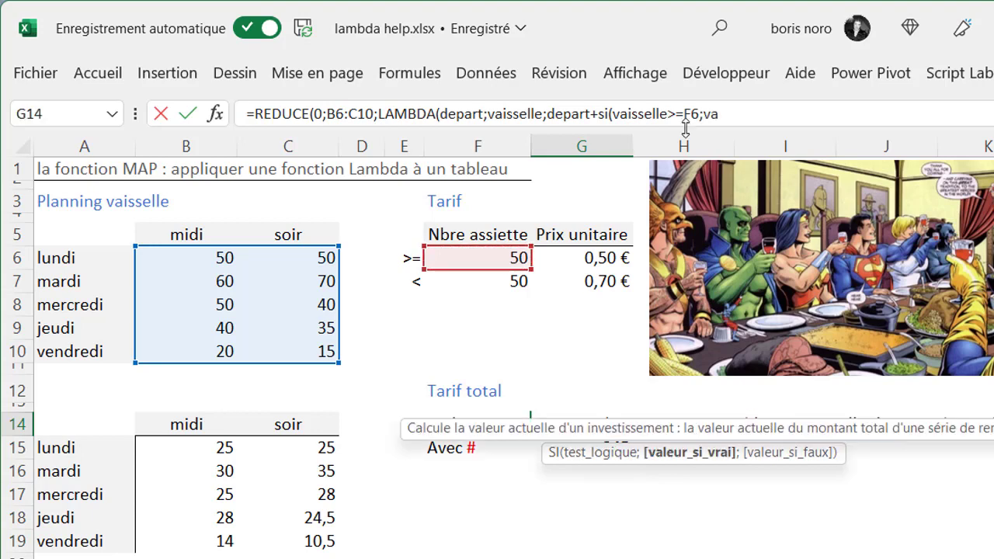
{"action": "left_click_drag", "start_coordinate": [683, 129], "coordinate": [683, 175]}
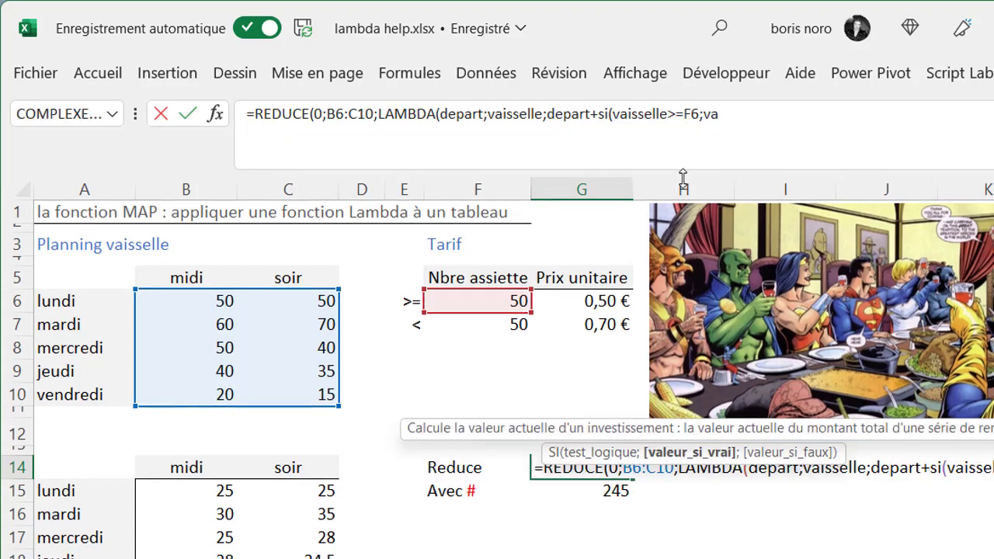
{"action": "left_click", "coordinate": [726, 117]}
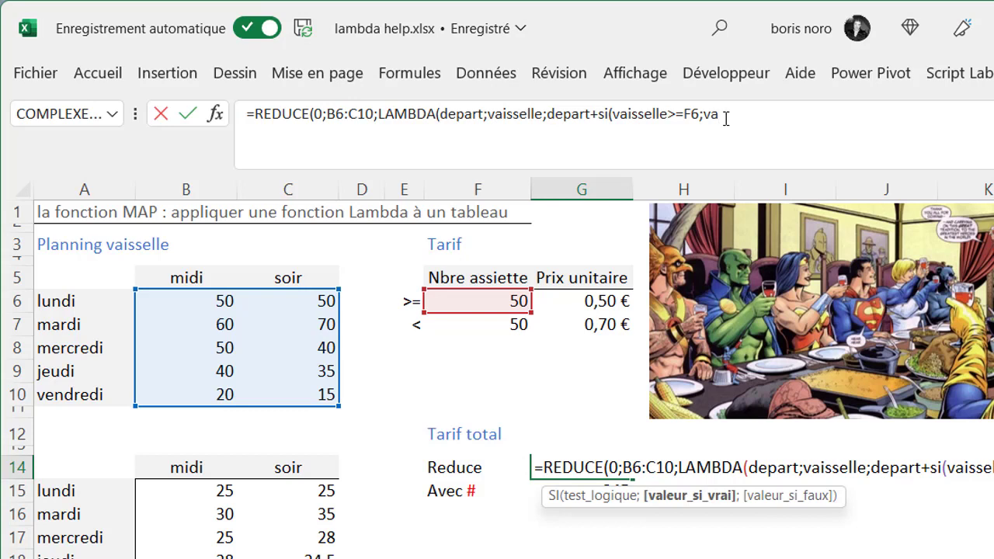
{"action": "type", "text": "isselle"}
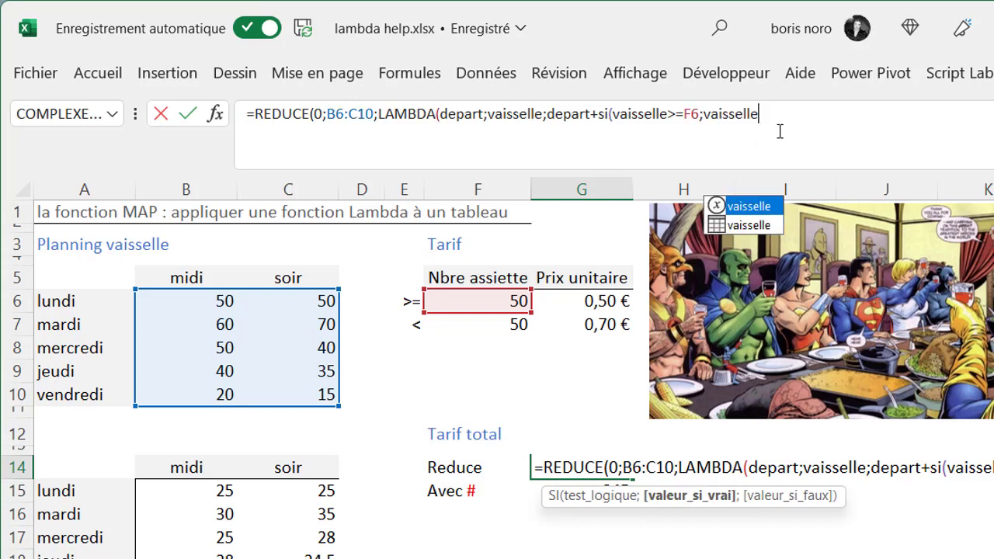
{"action": "type", "text": "*"}
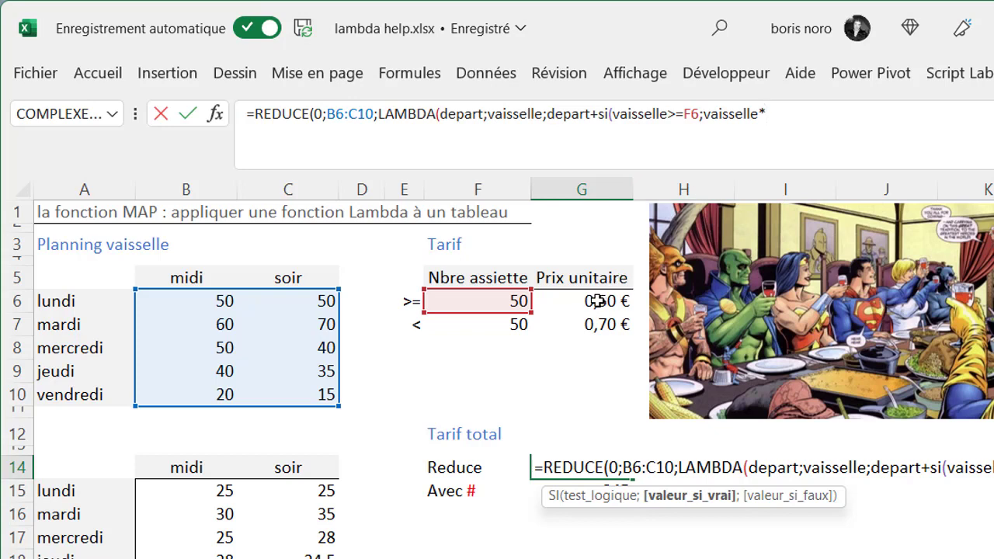
{"action": "left_click", "coordinate": [596, 301]}
- Add vaisselle*G7 as the else price, close the brackets and confirm the 245 total
{"action": "type", "text": ";"}
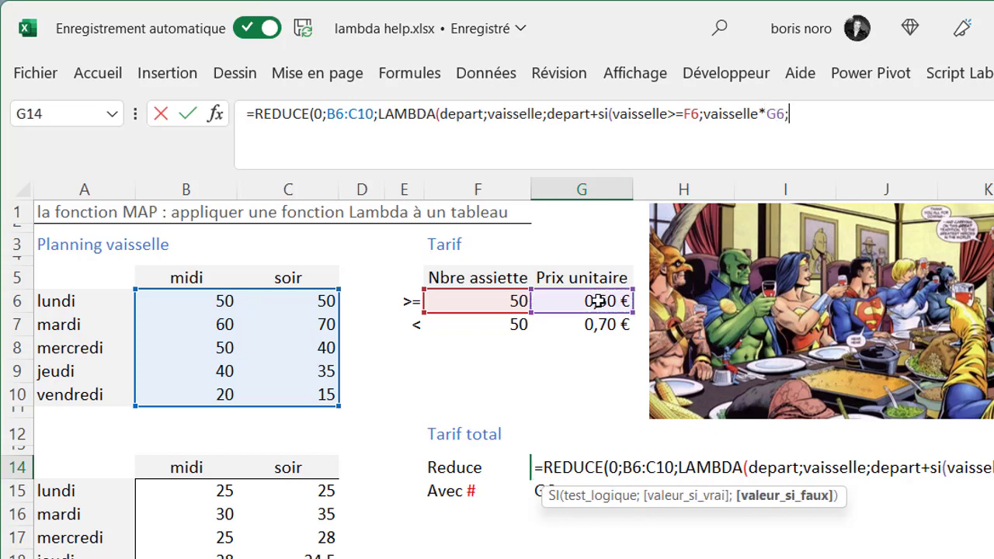
{"action": "type", "text": "v"}
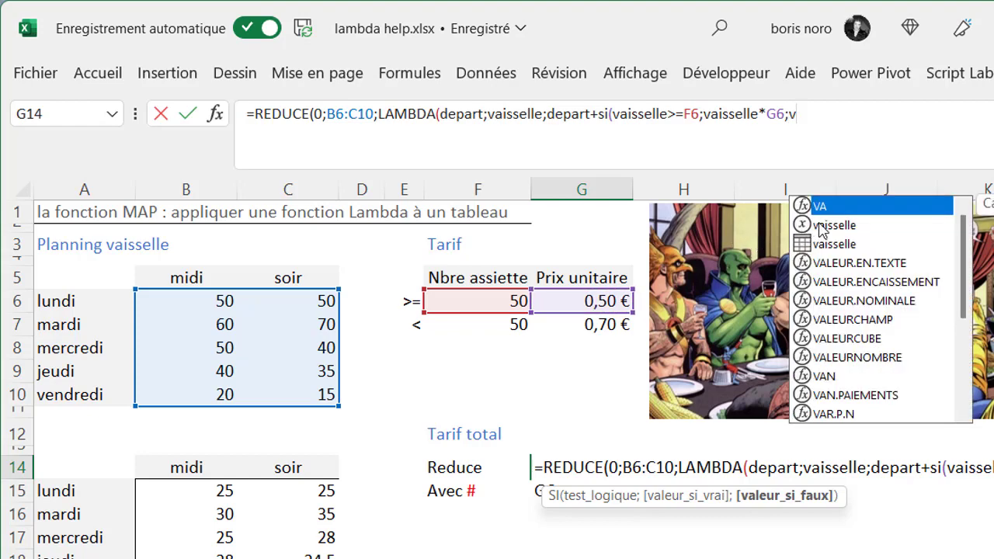
{"action": "double_click", "coordinate": [832, 226]}
{"action": "type", "text": "*"}
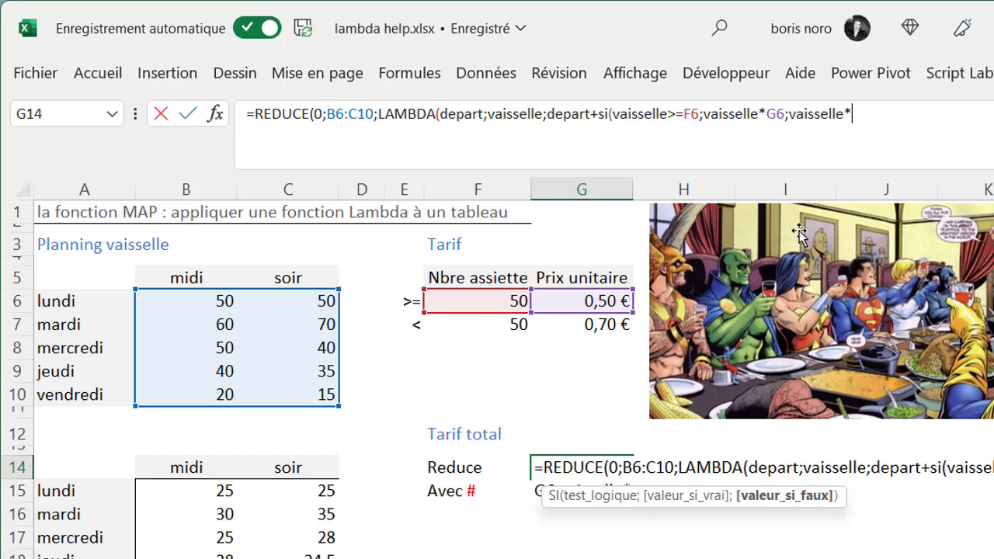
{"action": "left_click", "coordinate": [592, 327]}
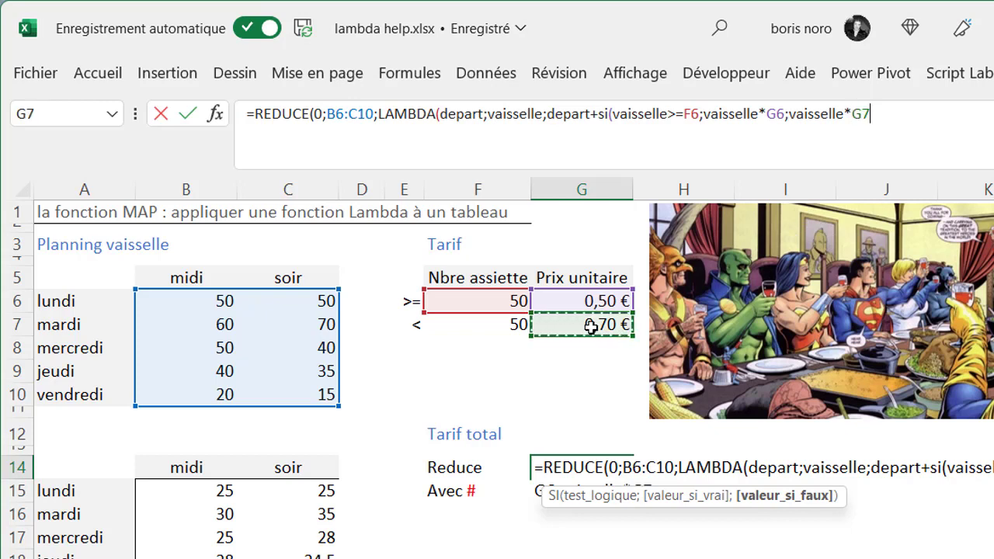
{"action": "type", "text": ")"}
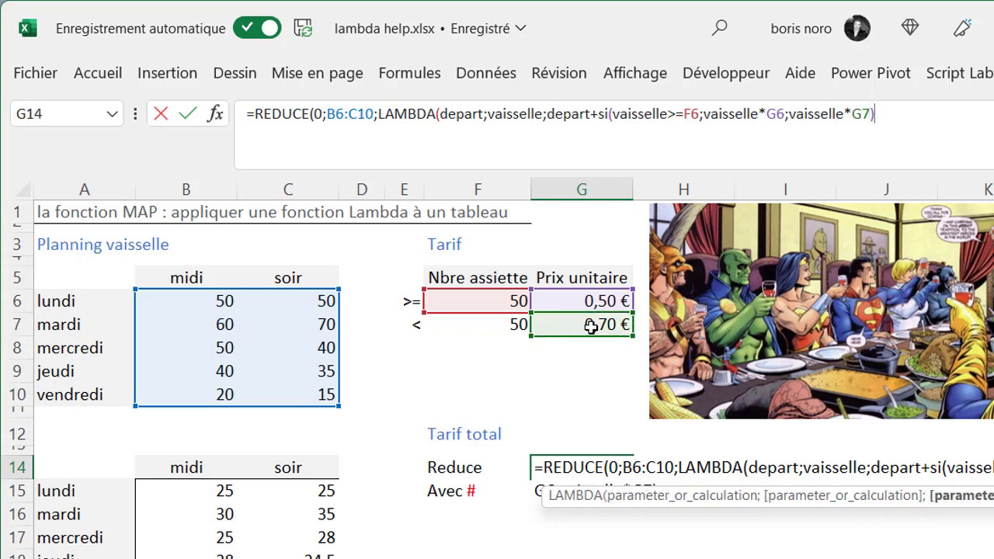
{"action": "type", "text": "))"}
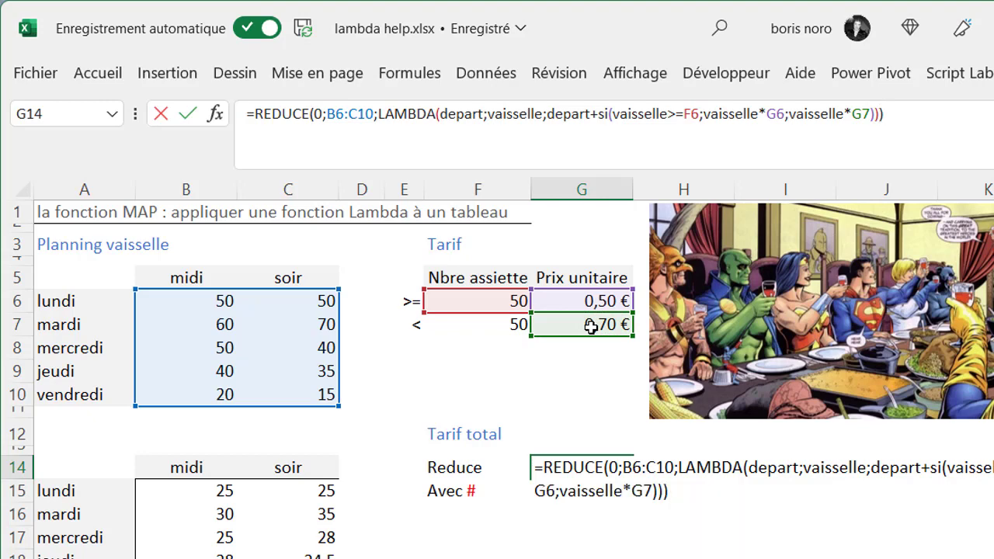
{"action": "key", "text": "ctrl+Return"}
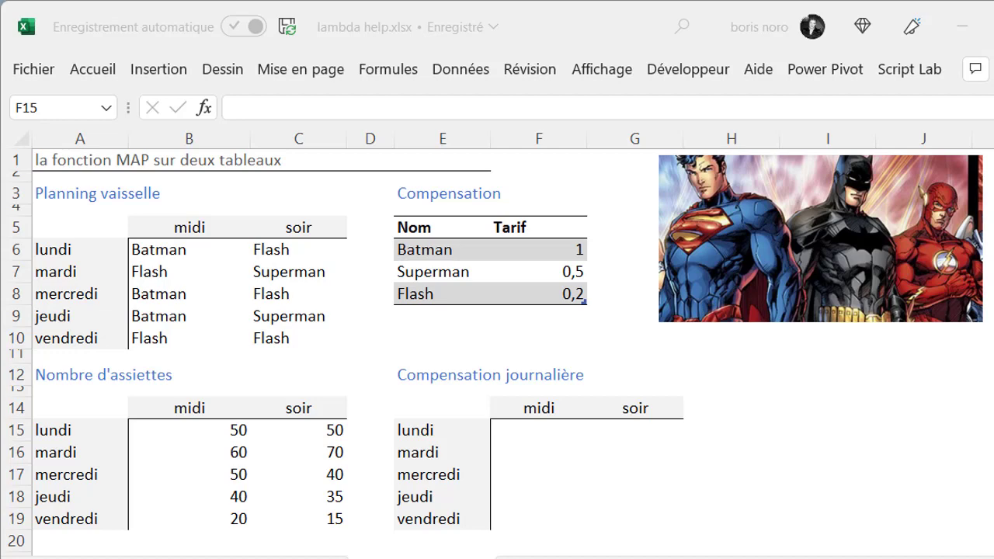
- In F15, type =MAP(B6:C10;B15:C19;LAMBDA( combining the dish planning and plate counts
{"action": "left_click", "coordinate": [539, 466]}
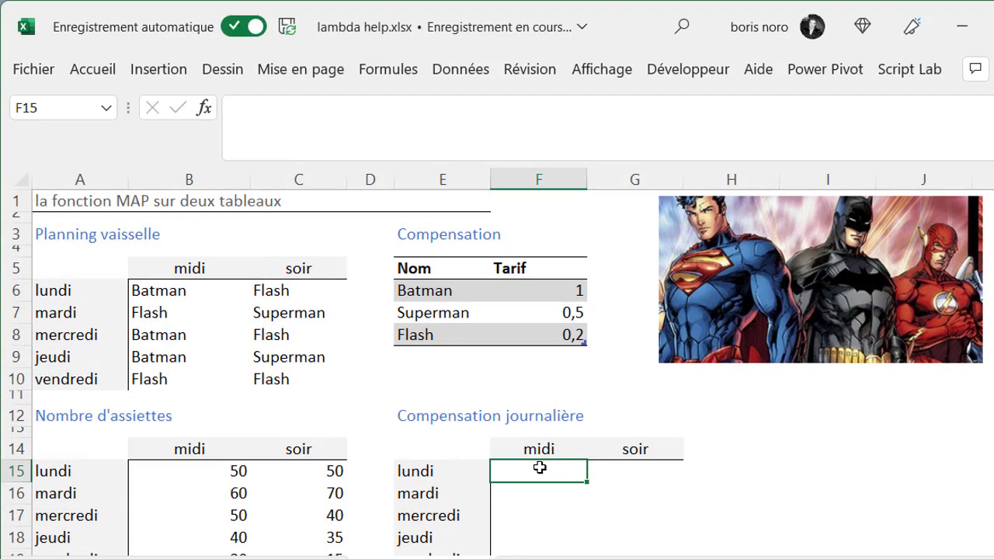
{"action": "type", "text": "="}
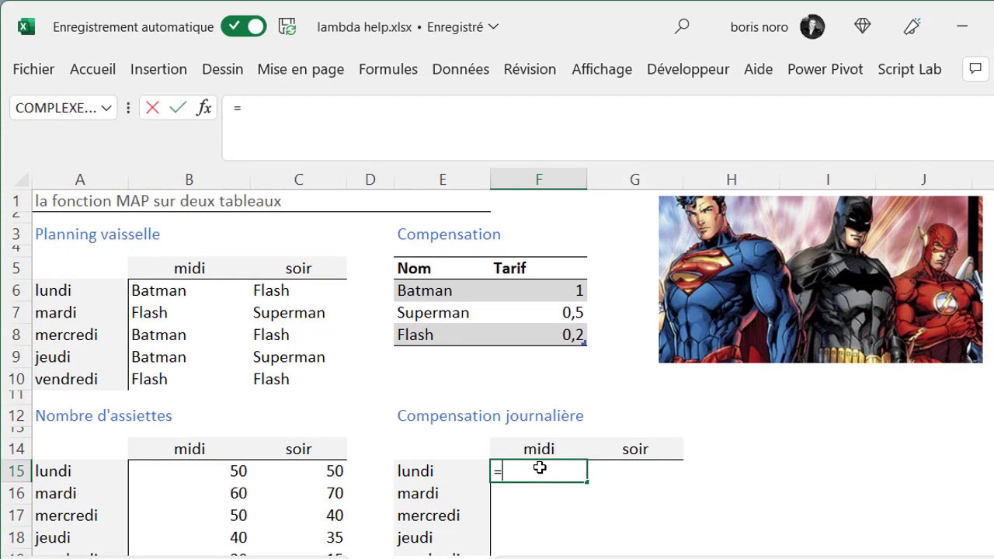
{"action": "type", "text": "map"}
{"action": "key", "text": "Tab"}
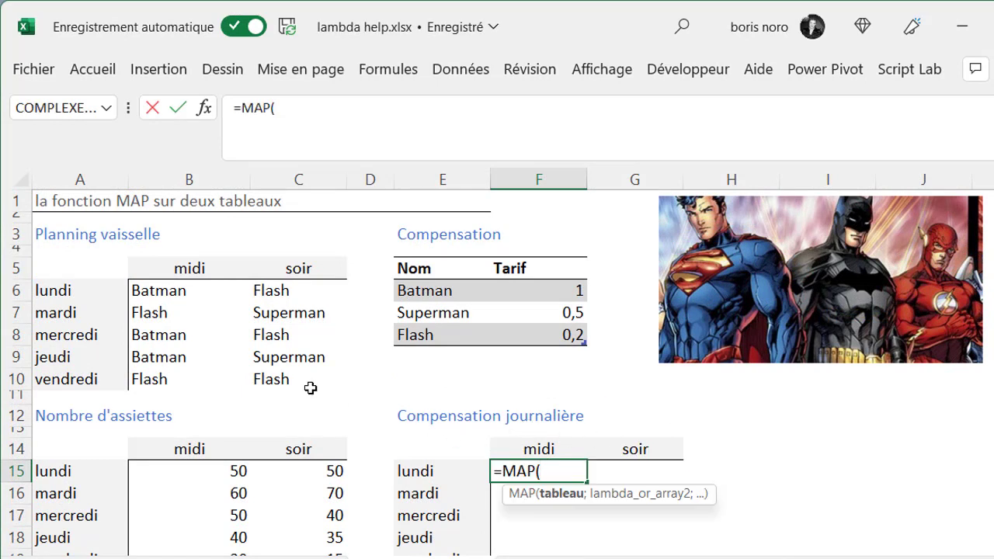
{"action": "mouse_move", "coordinate": [155, 289]}
{"action": "left_mouse_down"}
{"action": "mouse_move", "coordinate": [279, 337]}
{"action": "mouse_move", "coordinate": [276, 379]}
{"action": "left_mouse_up"}
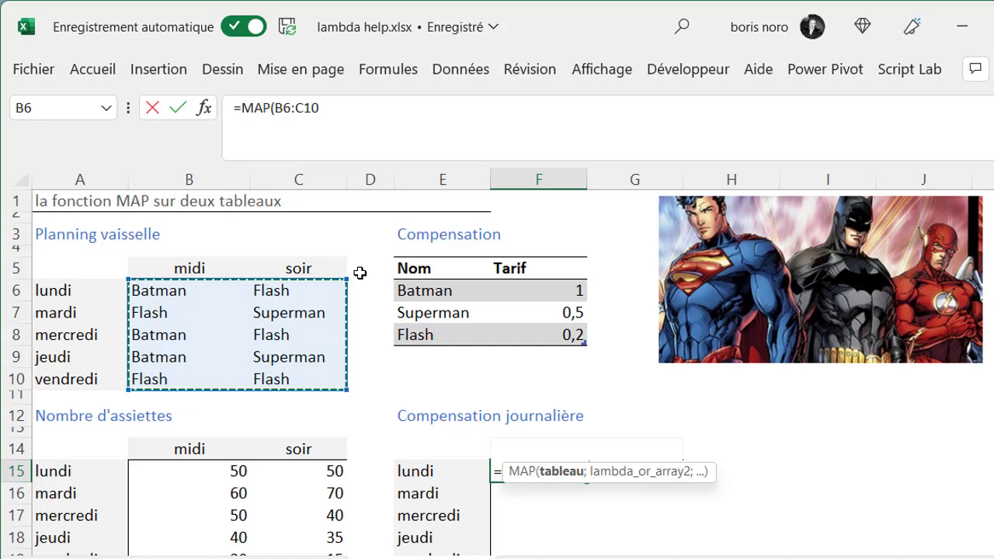
{"action": "type", "text": ";"}
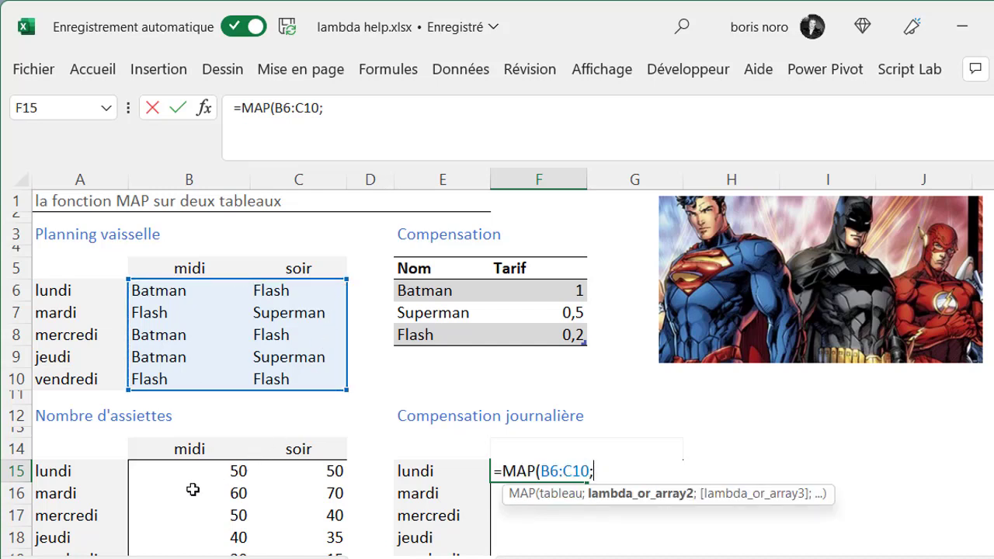
{"action": "mouse_move", "coordinate": [176, 477]}
{"action": "left_mouse_down"}
{"action": "mouse_move", "coordinate": [281, 488]}
{"action": "mouse_move", "coordinate": [285, 551]}
{"action": "left_mouse_up"}
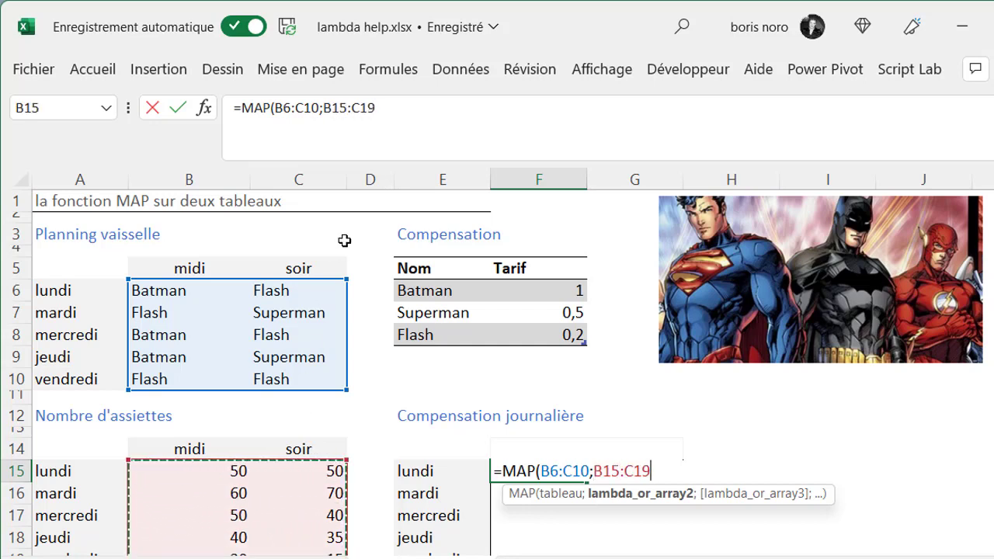
{"action": "left_click", "coordinate": [382, 107]}
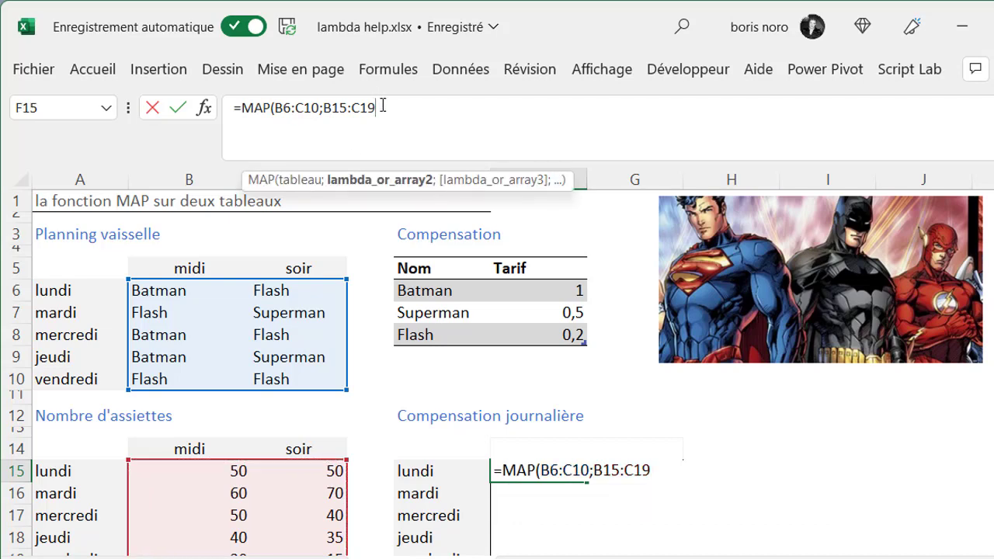
{"action": "type", "text": ";"}
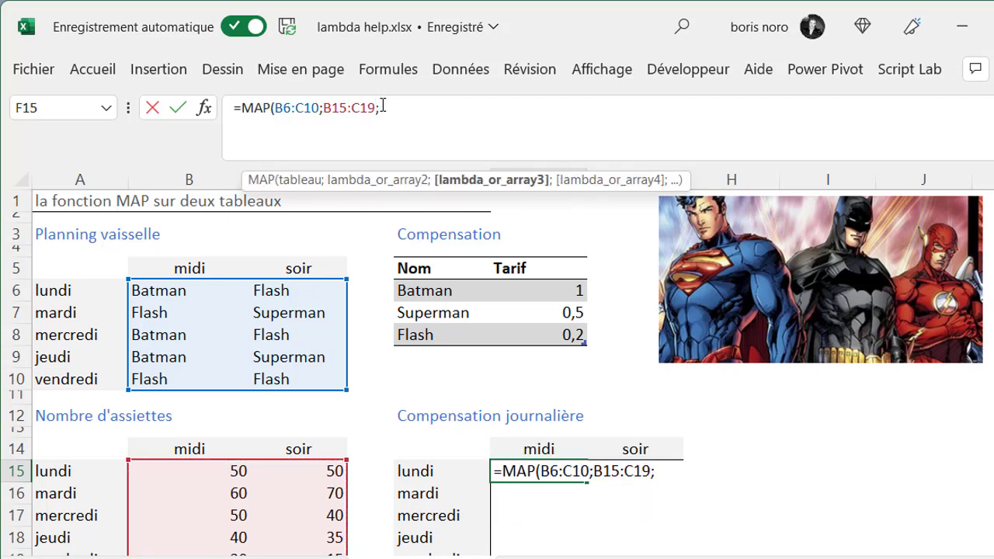
{"action": "type", "text": "LAM"}
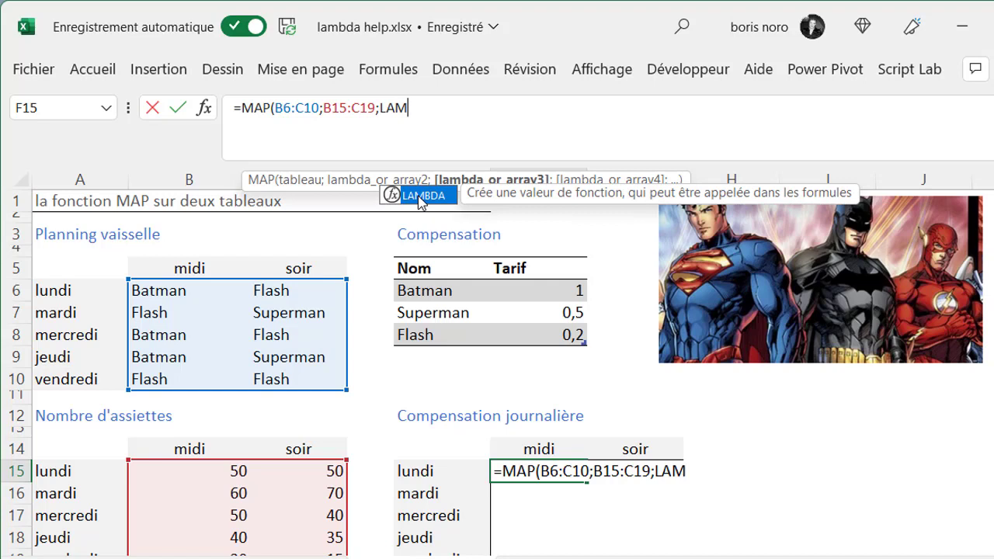
{"action": "double_click", "coordinate": [419, 196]}
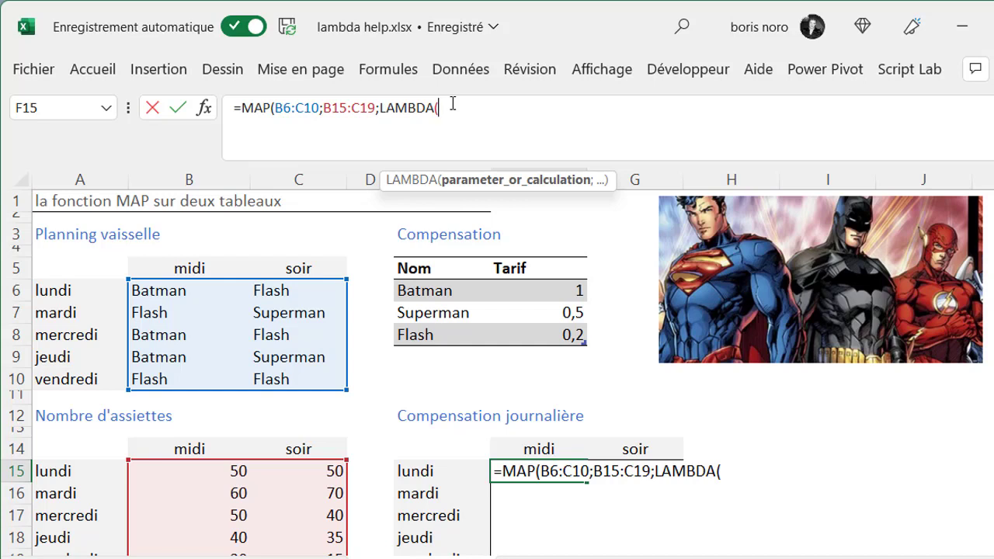
- Name the LAMBDA parameters planning and assiettes and insert RECHERCHEX as the calculation
{"action": "type", "text": "planning"}
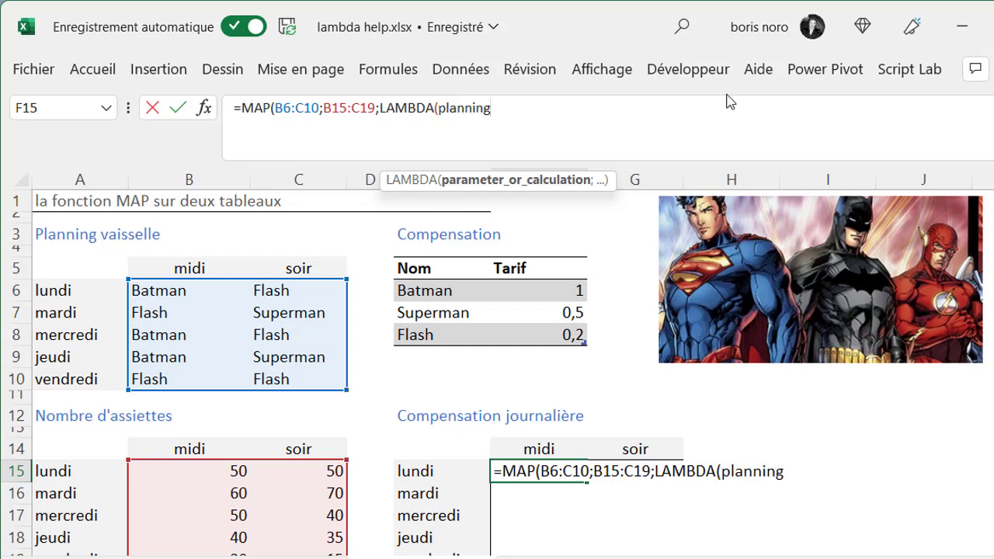
{"action": "type", "text": ";"}
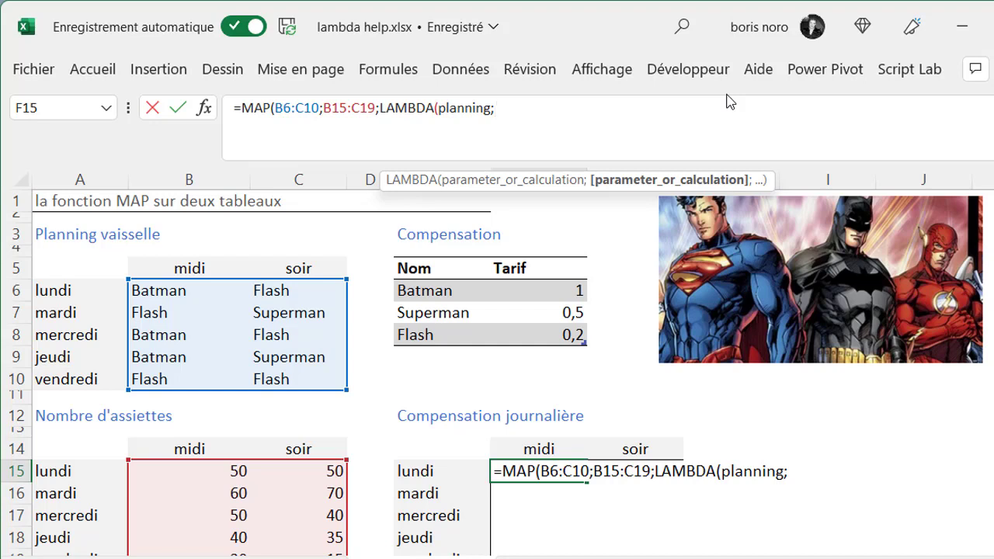
{"action": "type", "text": "assiettes;"}
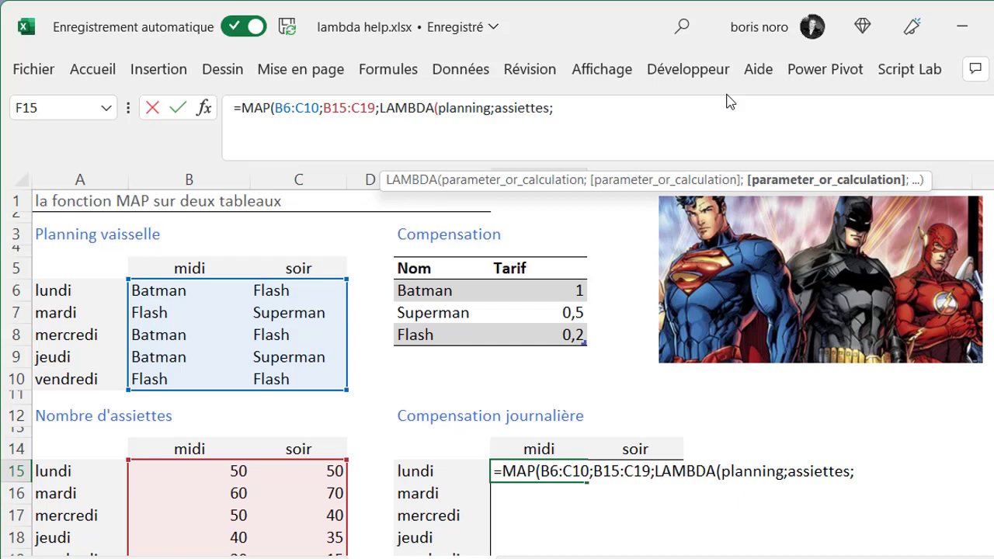
{"action": "type", "text": "RE"}
{"action": "key", "text": "Down"}
{"action": "key", "text": "Down"}
{"action": "key", "text": "Down"}
{"action": "key", "text": "Tab"}
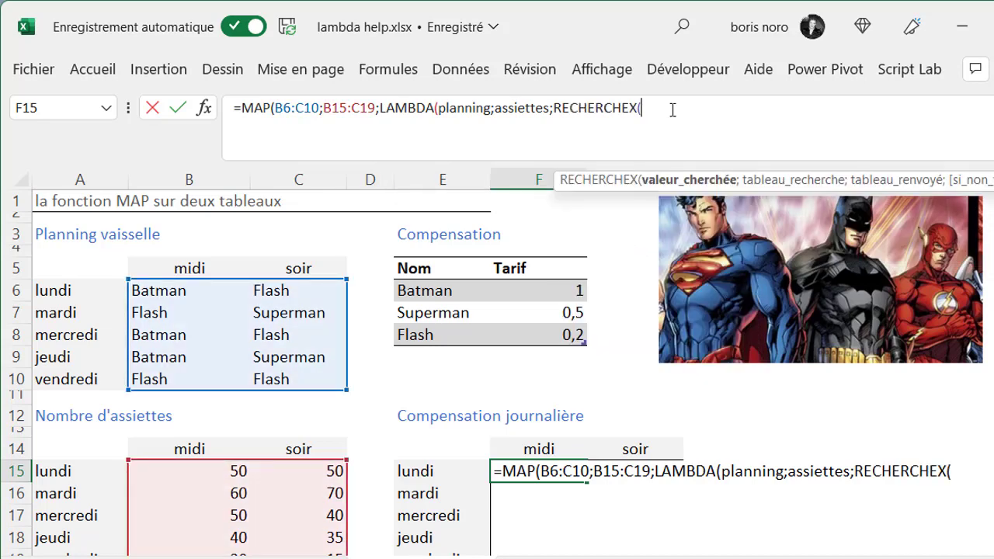
- Complete RECHERCHEX(planning;vaisselle[Nom];vaisselle[Tarif]*assiettes), close the brackets and confirm to spill F15:G19
{"action": "type", "text": "pl"}
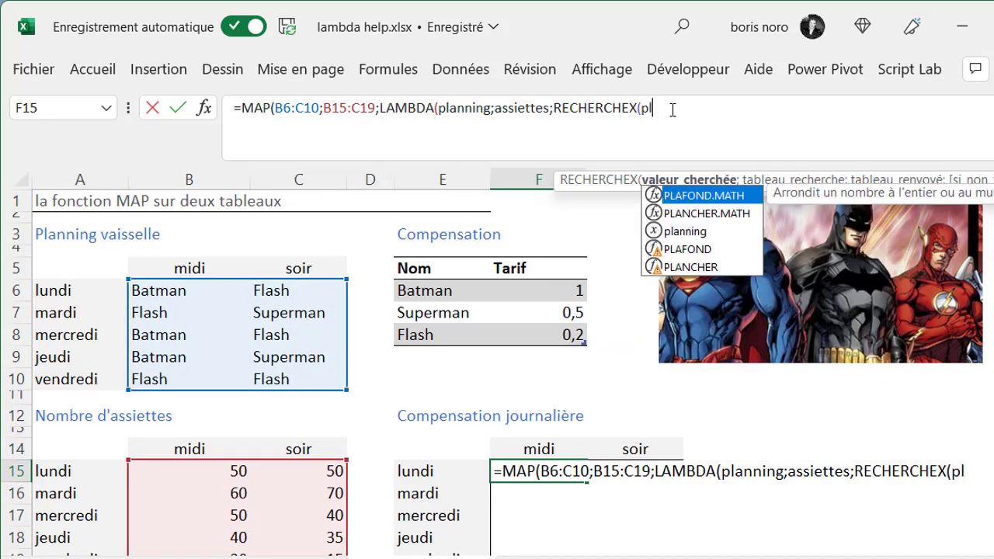
{"action": "type", "text": "a"}
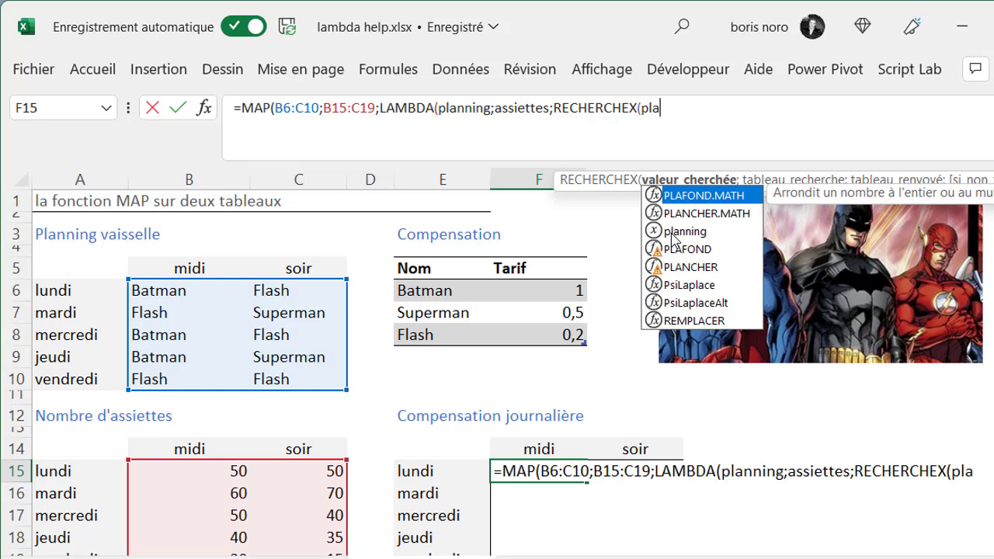
{"action": "double_click", "coordinate": [673, 232]}
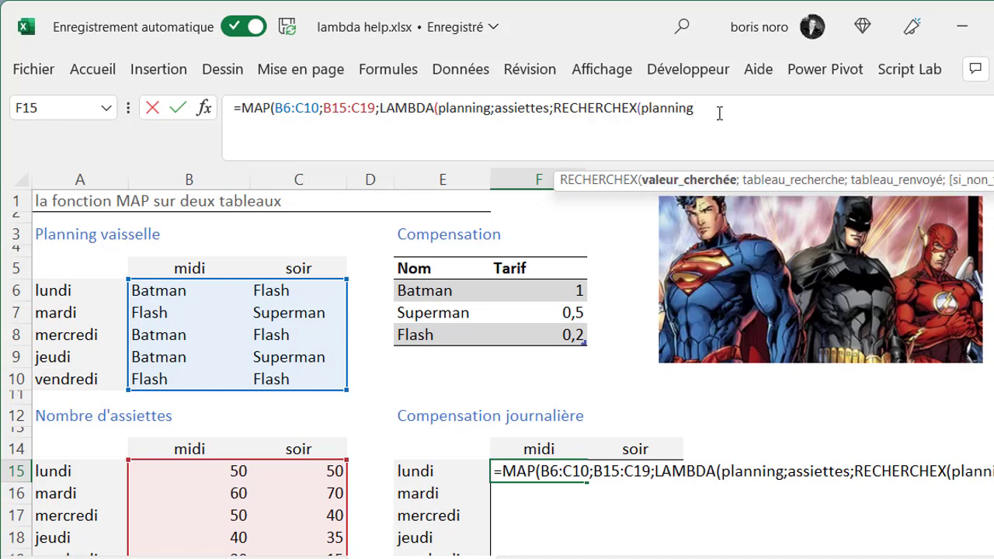
{"action": "type", "text": ";"}
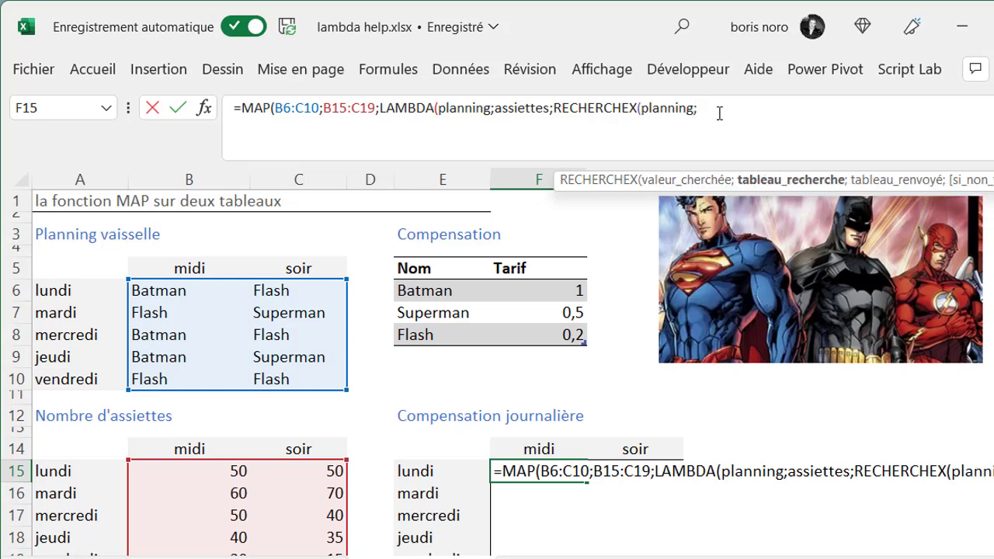
{"action": "left_click", "coordinate": [443, 262]}
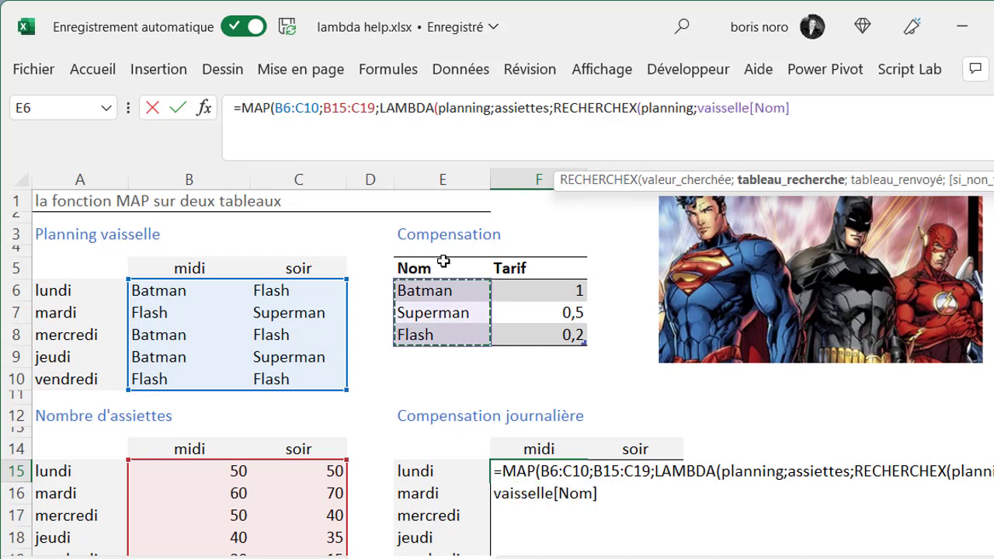
{"action": "type", "text": ";"}
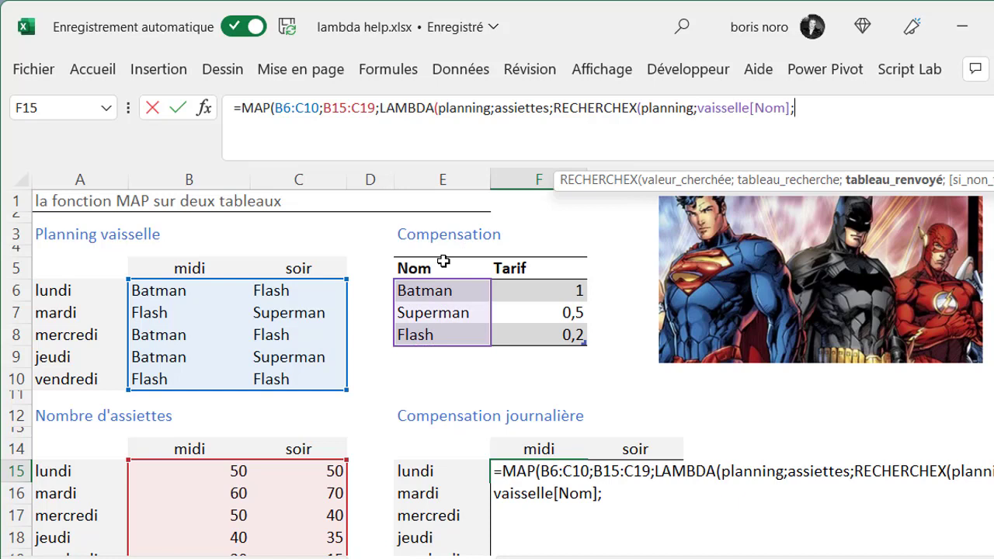
{"action": "left_click", "coordinate": [529, 254]}
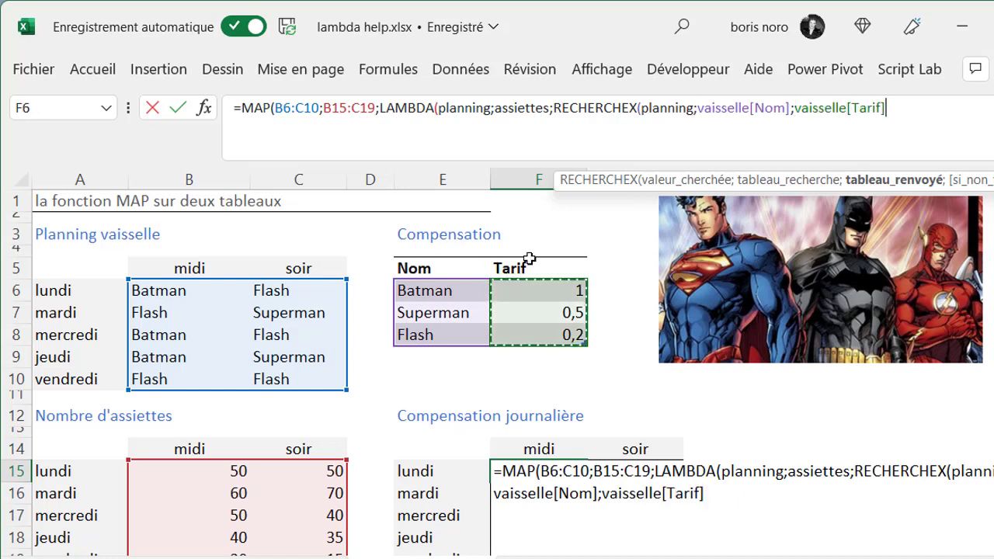
{"action": "type", "text": "*"}
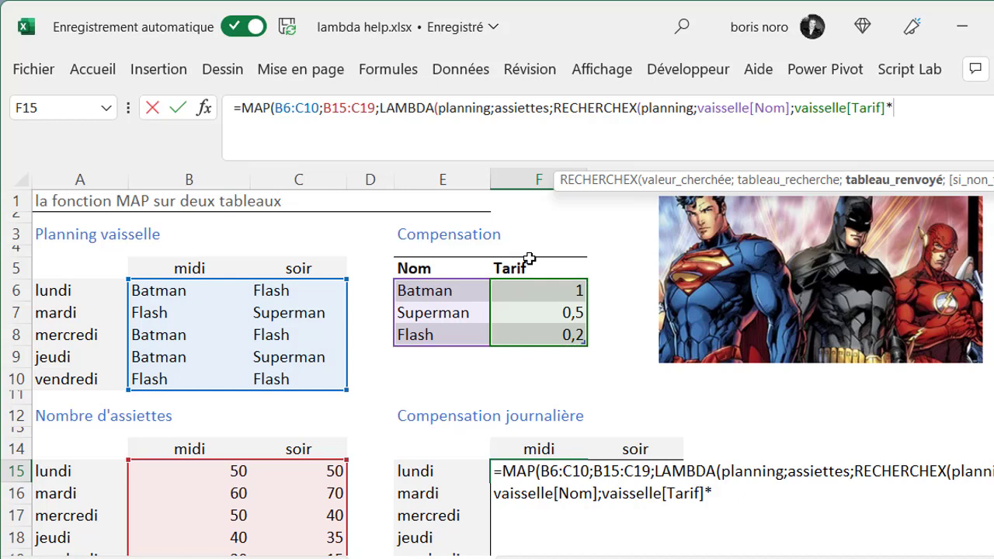
{"action": "type", "text": "assiettes"}
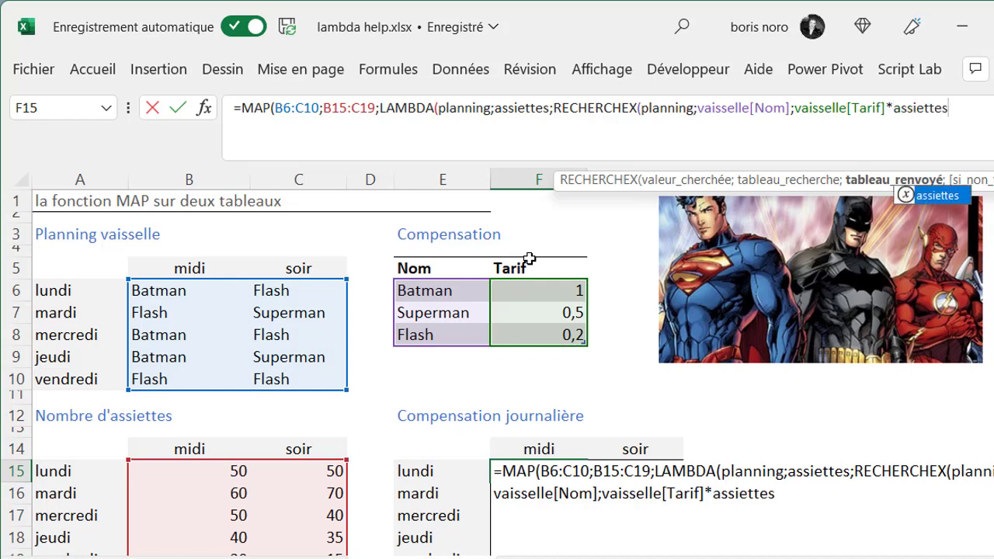
{"action": "type", "text": ")"}
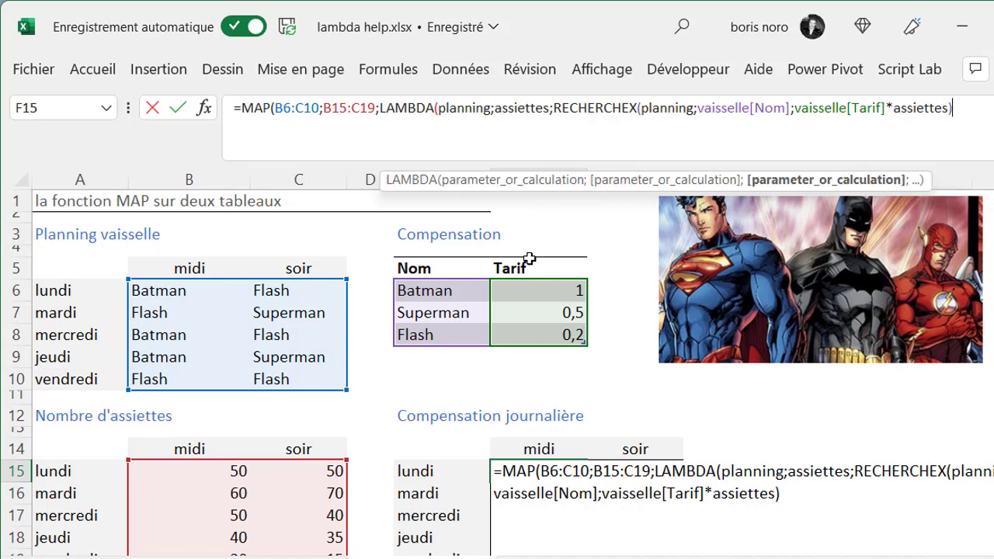
{"action": "type", "text": ")"}
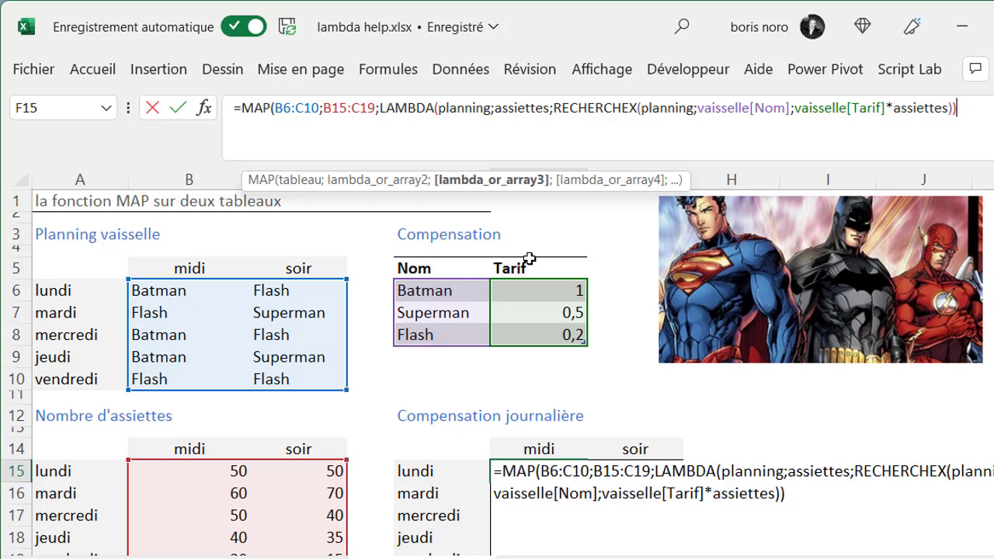
{"action": "type", "text": ")"}
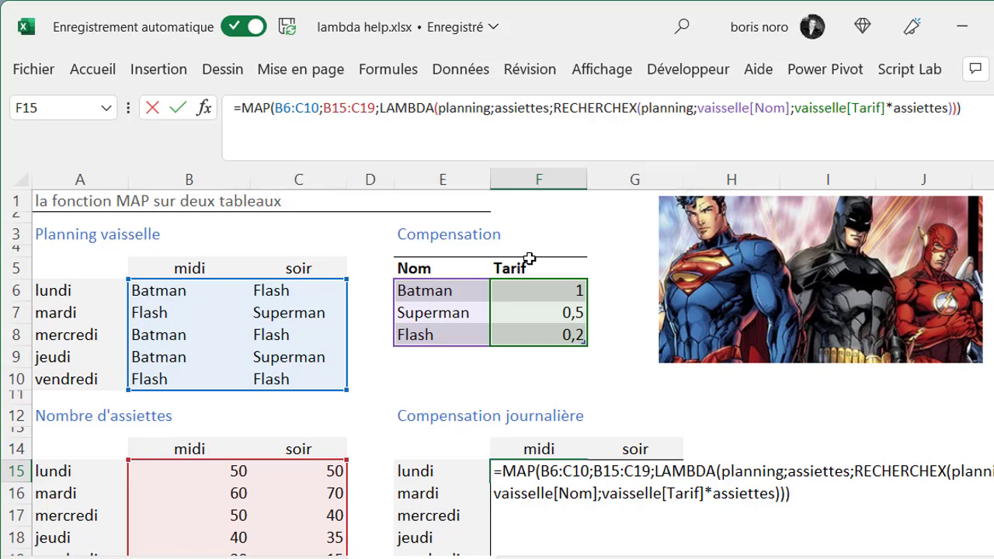
{"action": "key", "text": "Return"}
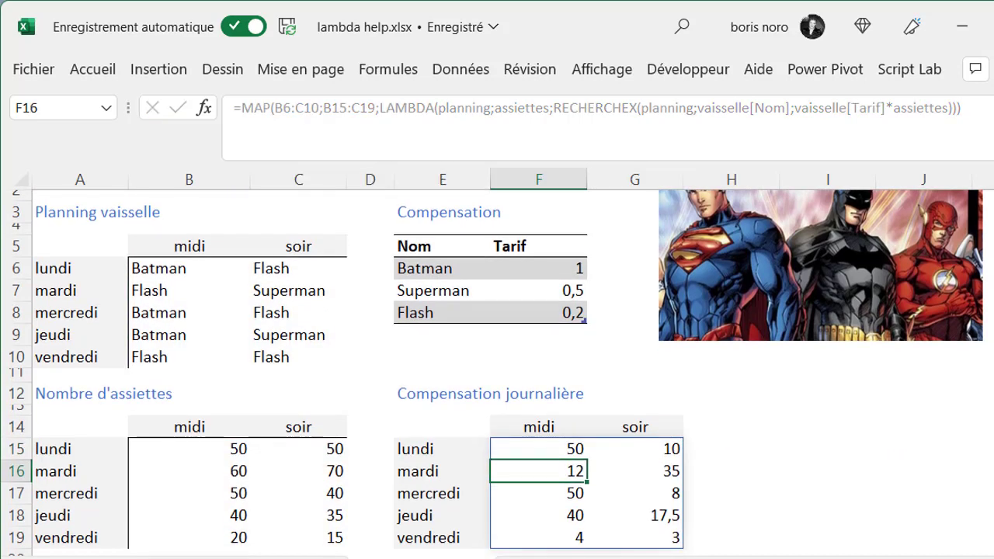
{"action": "left_click", "coordinate": [532, 451]}
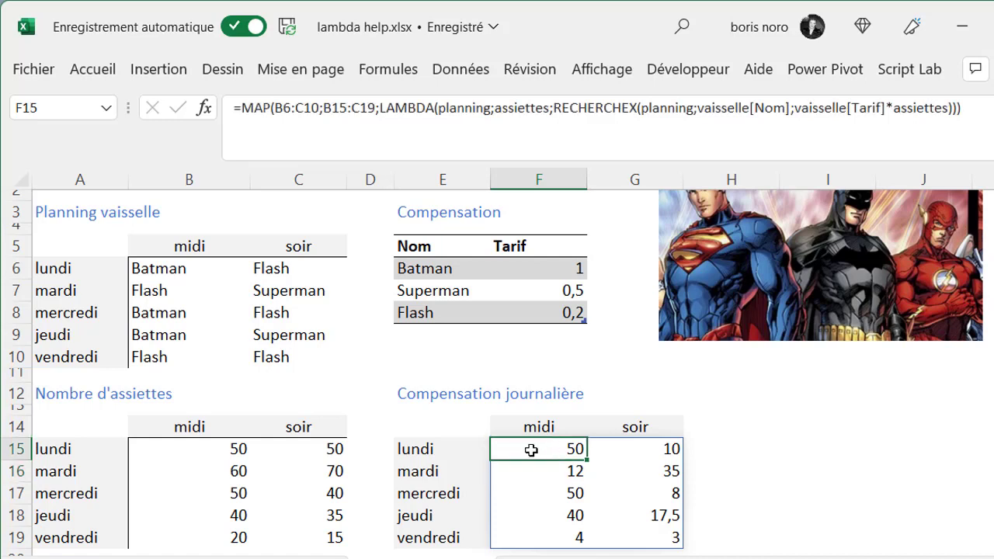
{"action": "left_click", "coordinate": [186, 269]}
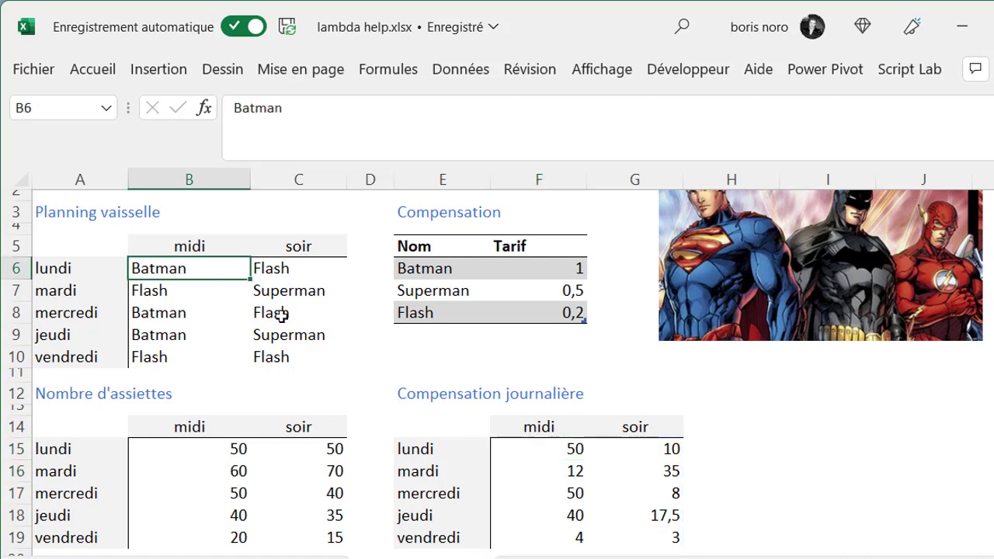
{"action": "left_click", "coordinate": [199, 454]}
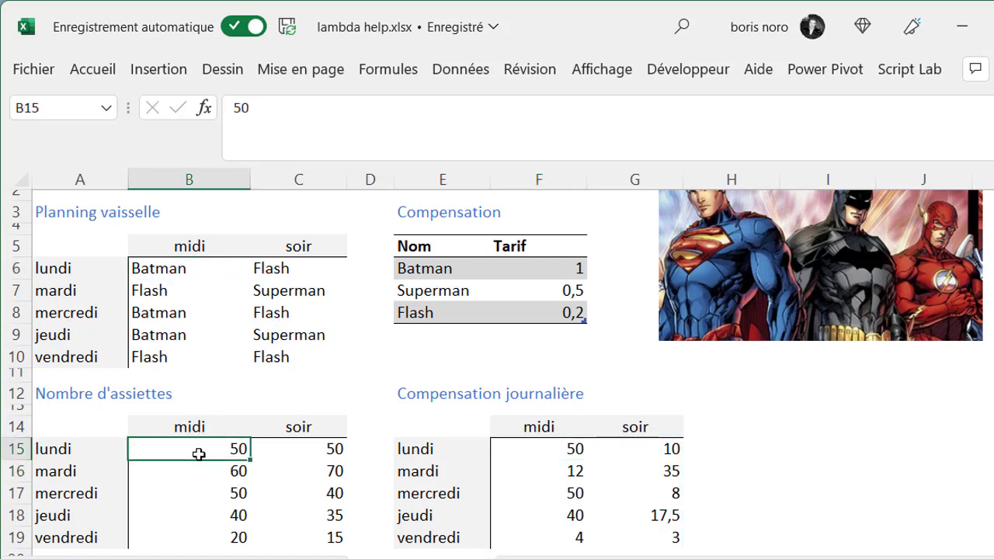
{"action": "left_click", "coordinate": [578, 274]}
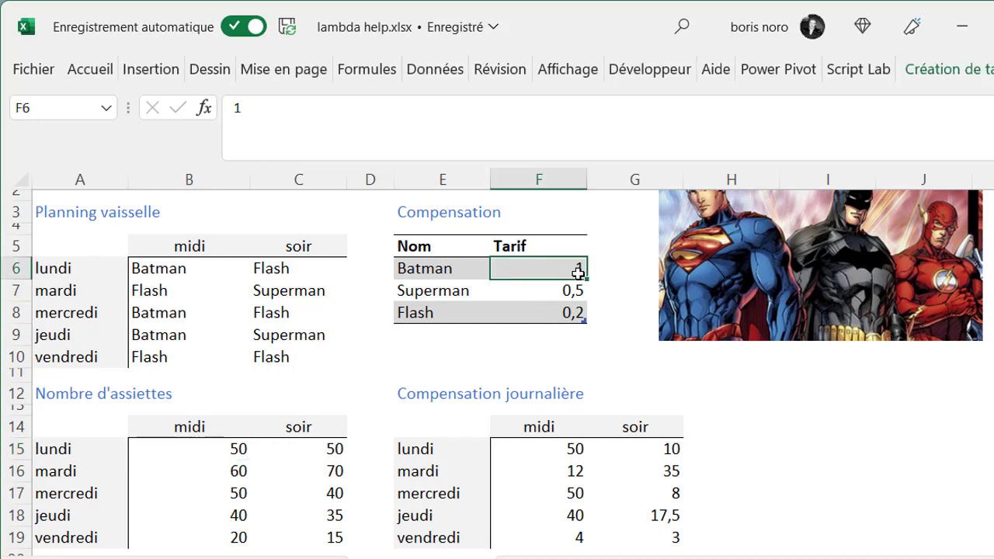
{"action": "left_click", "coordinate": [526, 454]}
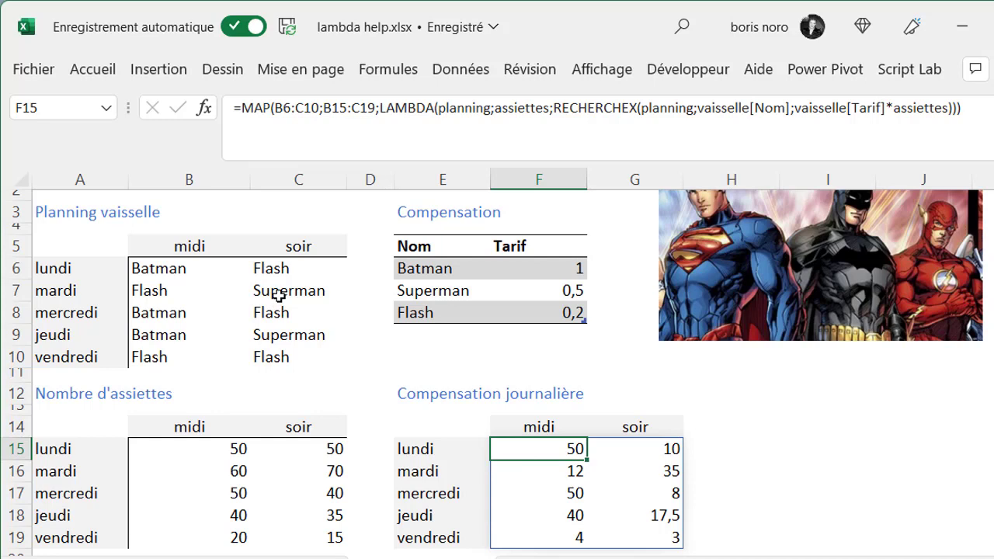
{"action": "left_click", "coordinate": [278, 296]}
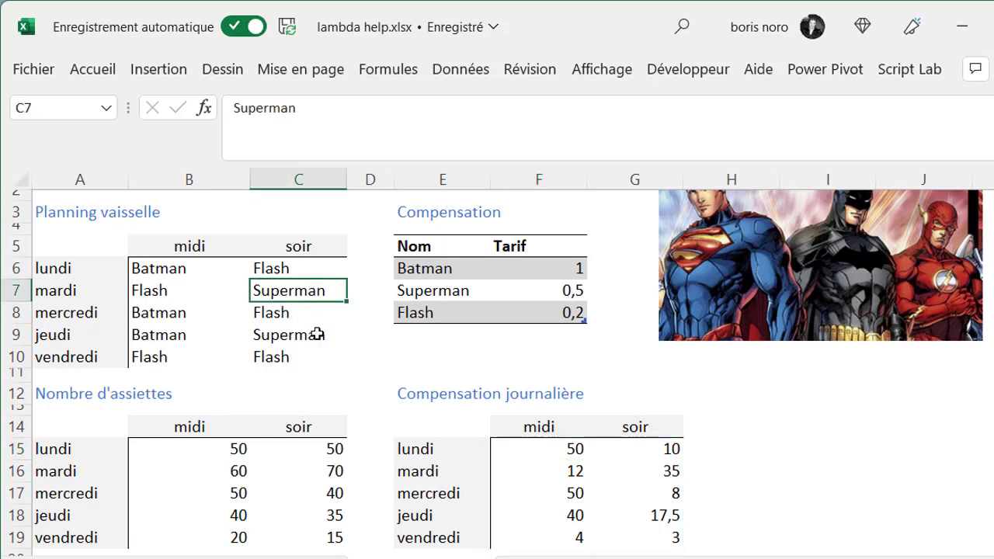
{"action": "left_click", "coordinate": [311, 475]}
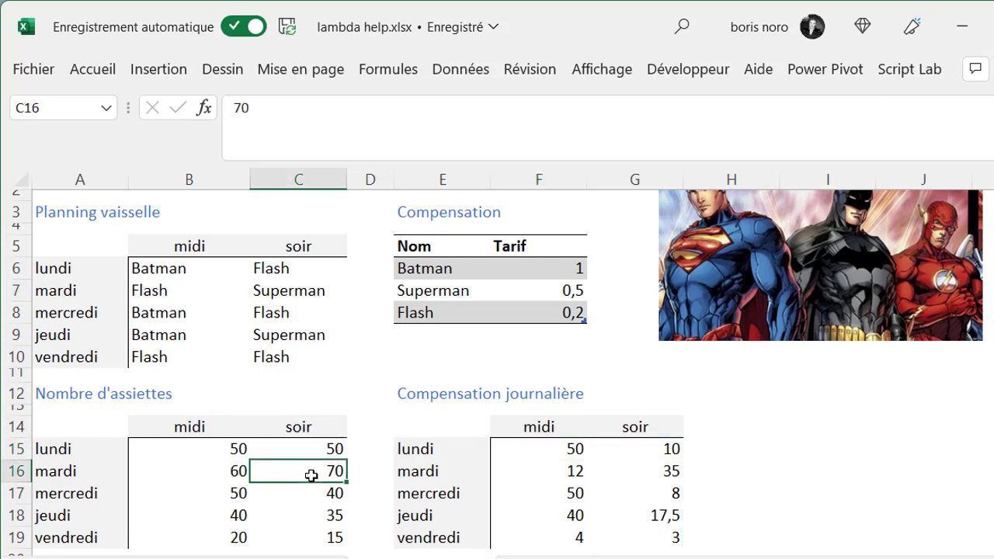
{"action": "left_click", "coordinate": [578, 289]}
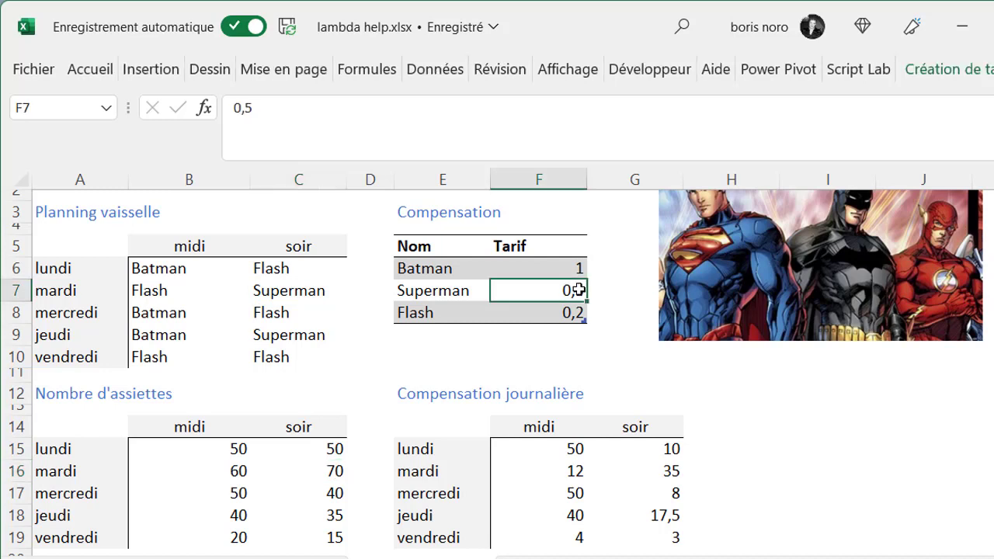
{"action": "left_click", "coordinate": [644, 471]}
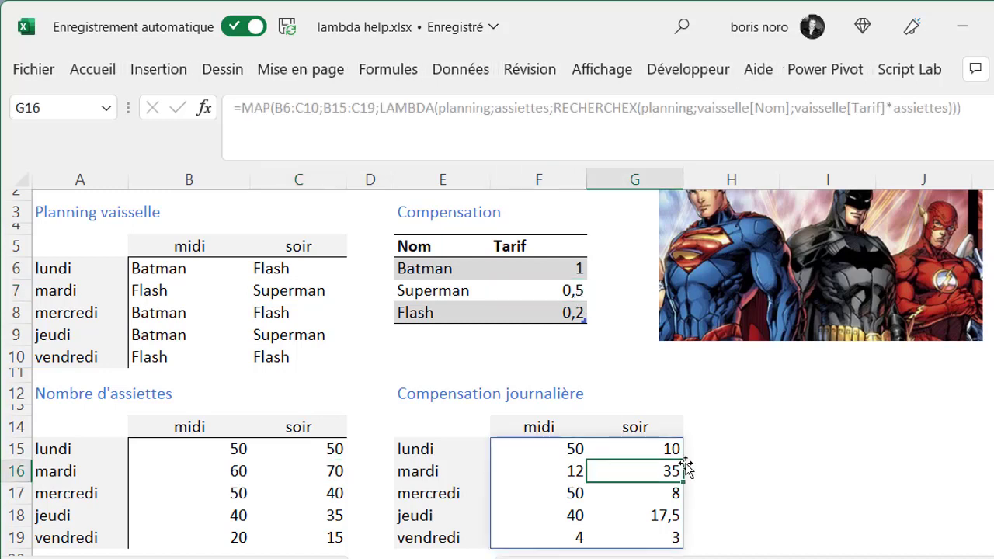
{"action": "left_click", "coordinate": [823, 448]}
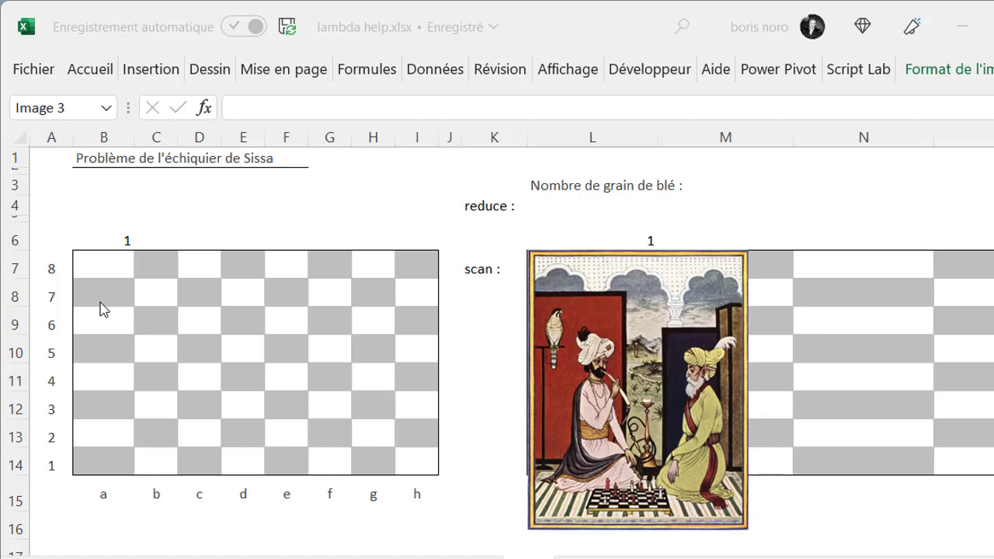
- On the chessboard sheet, restore the row labels 1 to 8 and go along the first row of squares
{"action": "left_click", "coordinate": [109, 242]}
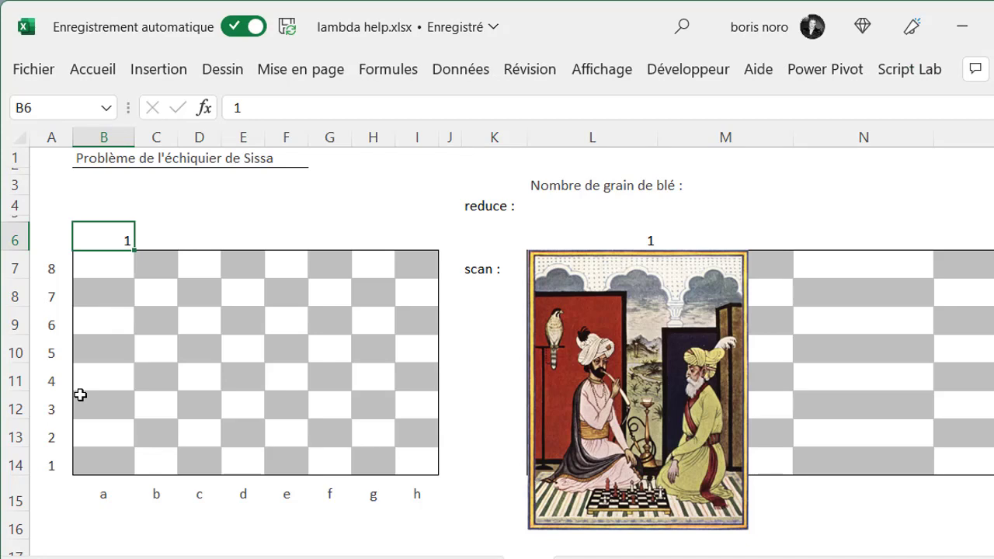
{"action": "key", "text": "ctrl+z"}
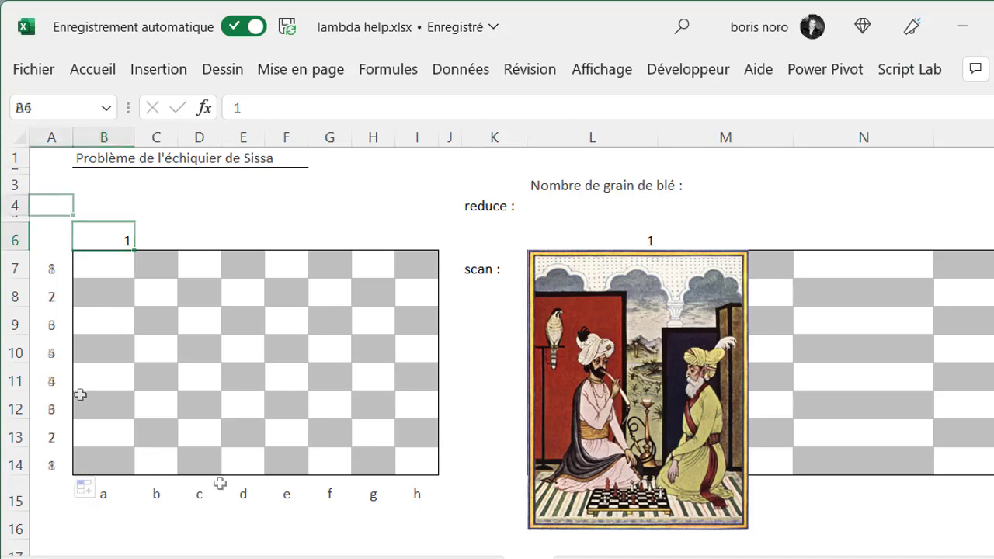
{"action": "left_click", "coordinate": [106, 270]}
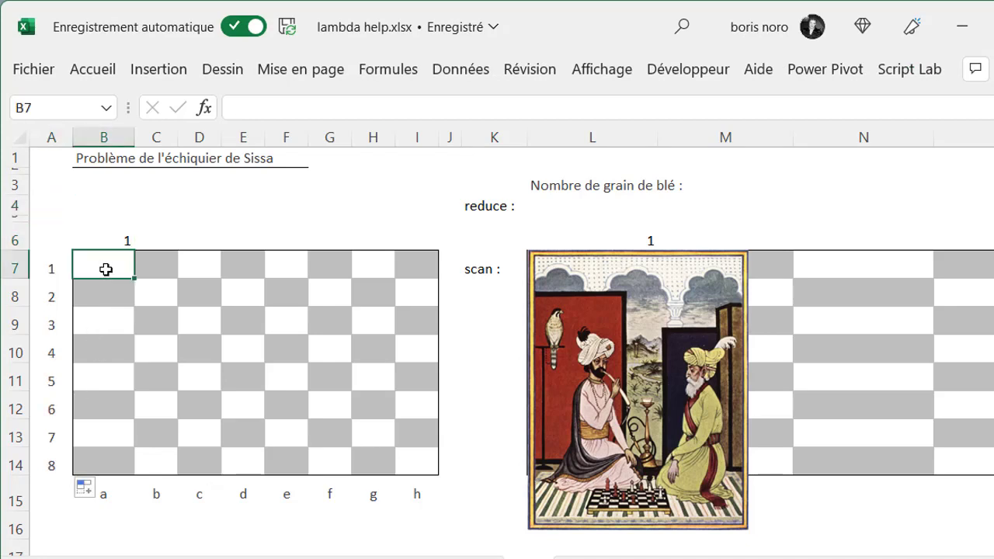
{"action": "left_click", "coordinate": [155, 268]}
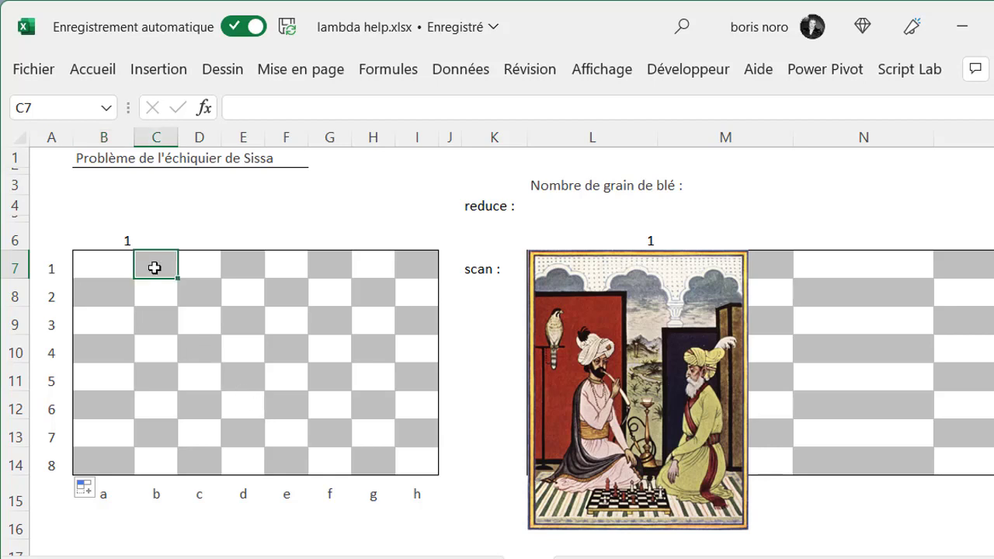
{"action": "left_click", "coordinate": [198, 271]}
{"action": "left_click", "coordinate": [243, 270]}
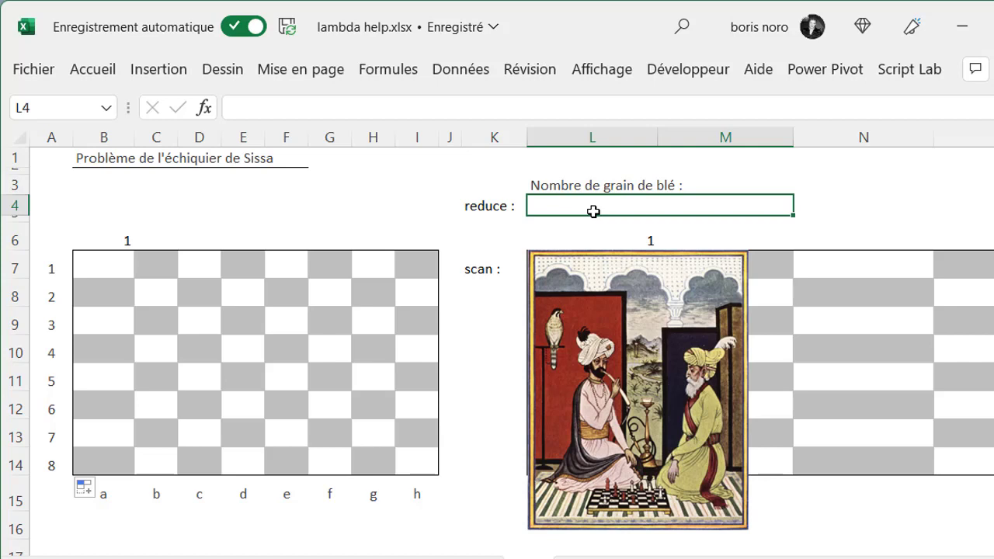
{"action": "type", "text": "=red"}
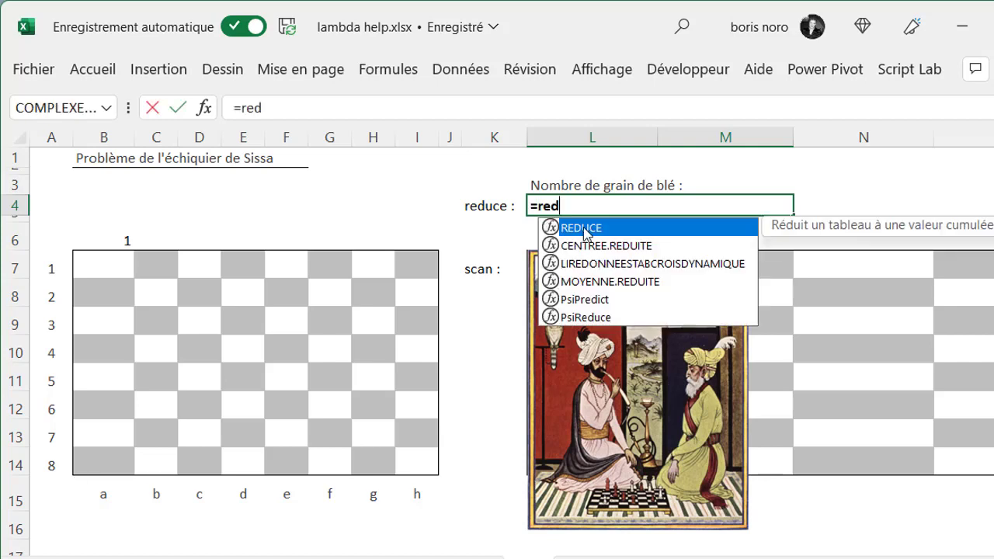
{"action": "double_click", "coordinate": [584, 229]}
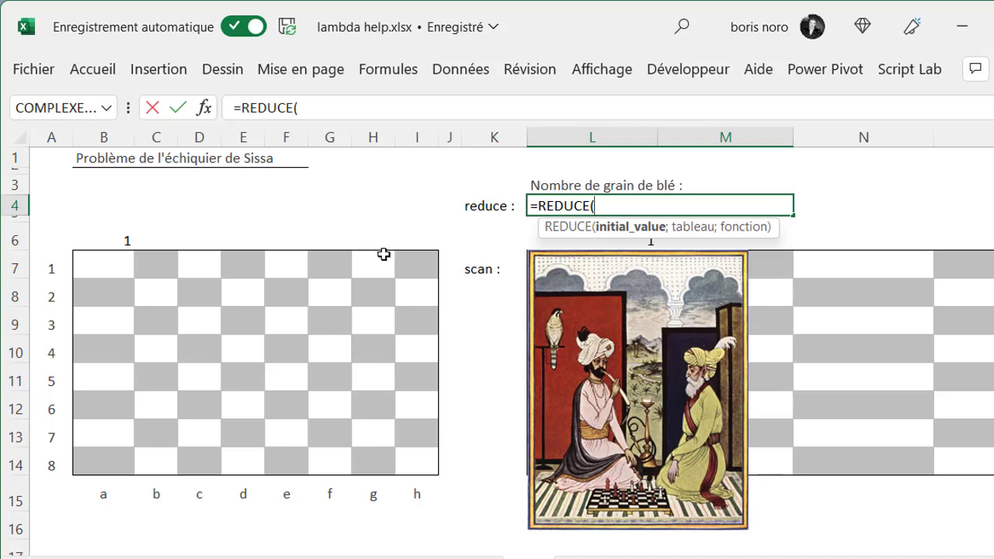
{"action": "left_click", "coordinate": [110, 239]}
{"action": "type", "text": ";"}
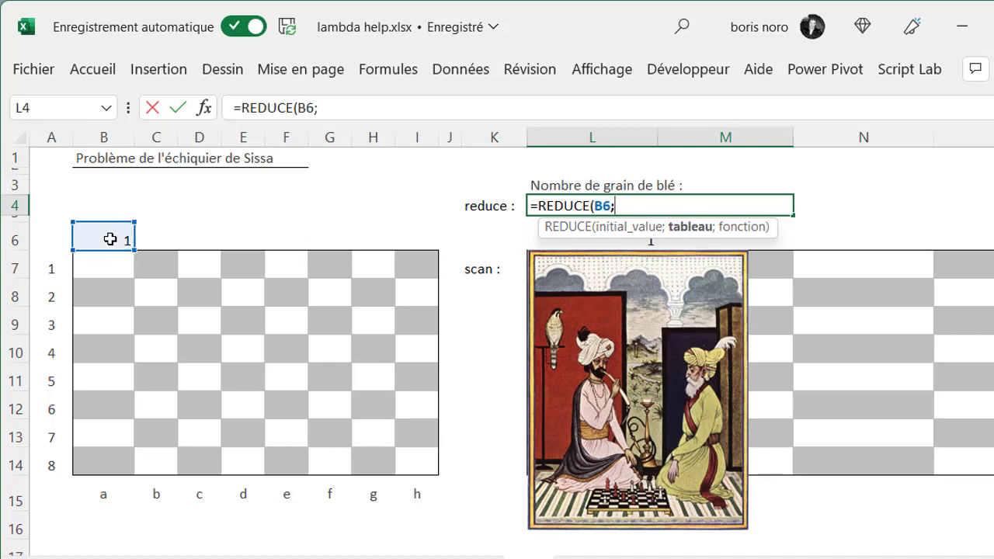
{"action": "mouse_move", "coordinate": [106, 269]}
{"action": "left_mouse_down"}
{"action": "mouse_move", "coordinate": [249, 266]}
{"action": "mouse_move", "coordinate": [396, 379]}
{"action": "mouse_move", "coordinate": [417, 465]}
{"action": "left_mouse_up"}
{"action": "type", "text": ";"}
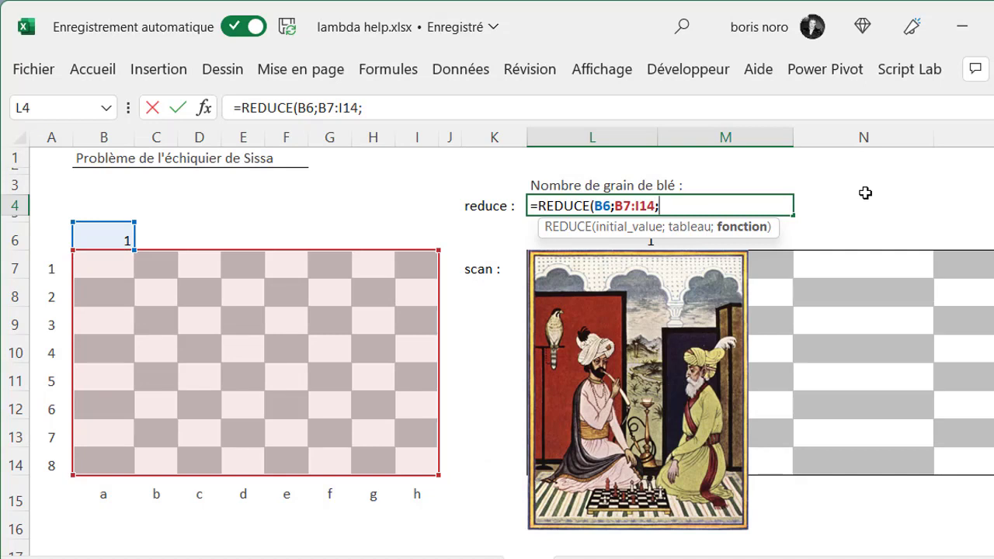
{"action": "type", "text": "LAMBDA("}
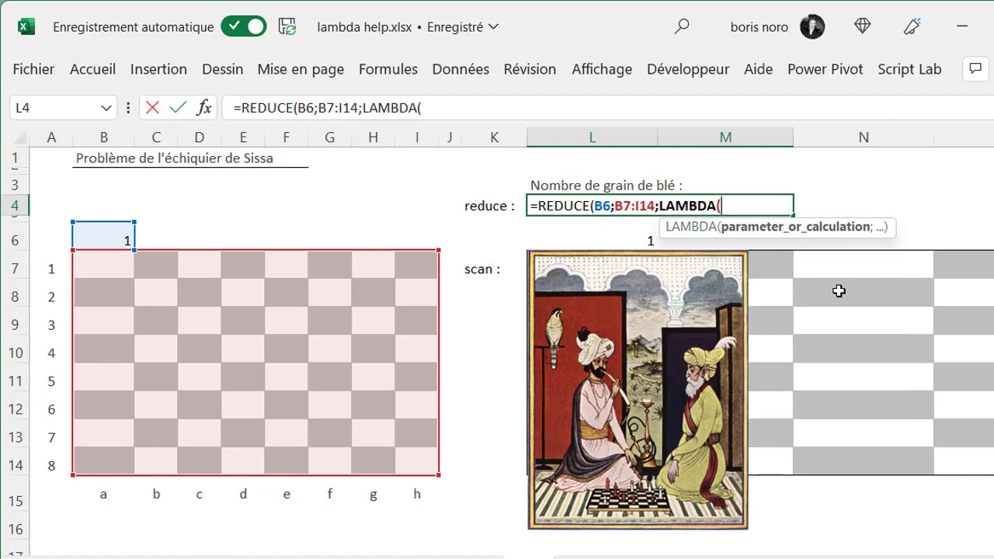
{"action": "type", "text": "a"}
{"action": "type", "text": ";"}
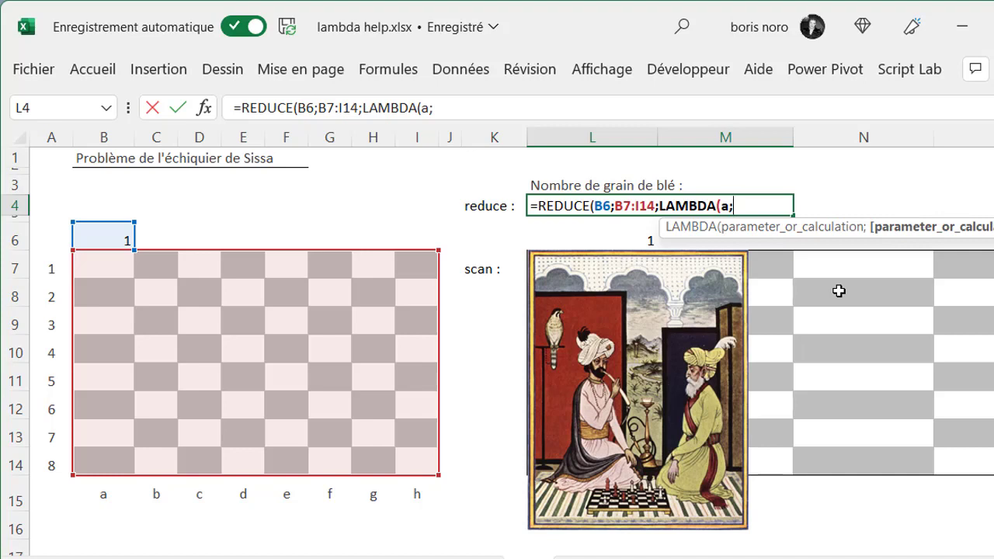
{"action": "type", "text": "b"}
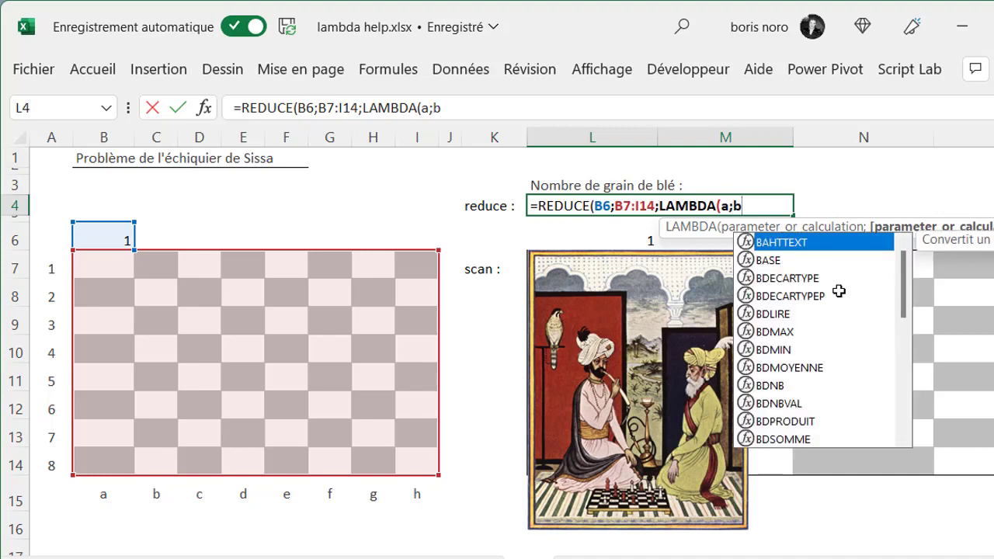
{"action": "type", "text": ";"}
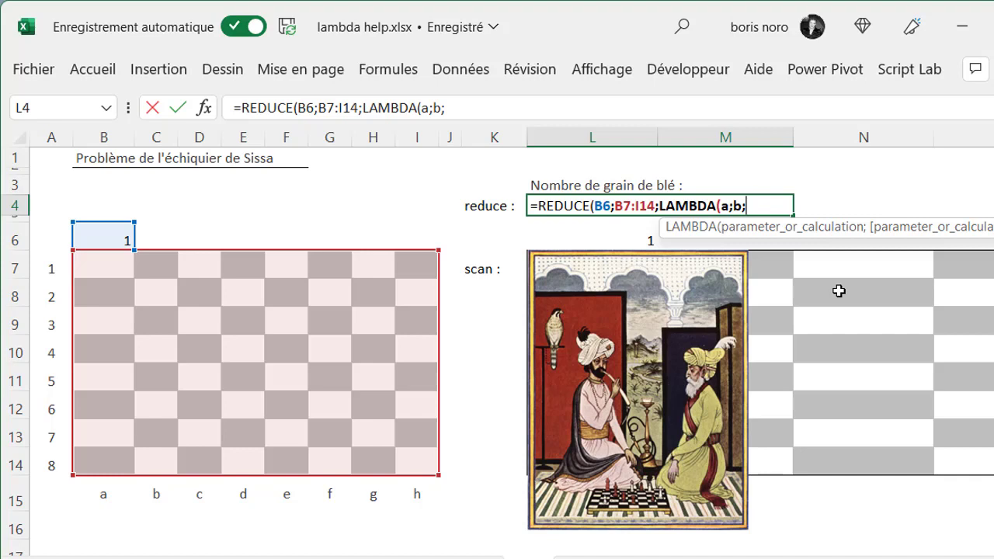
{"action": "type", "text": "a+"}
{"action": "type", "text": "a)"}
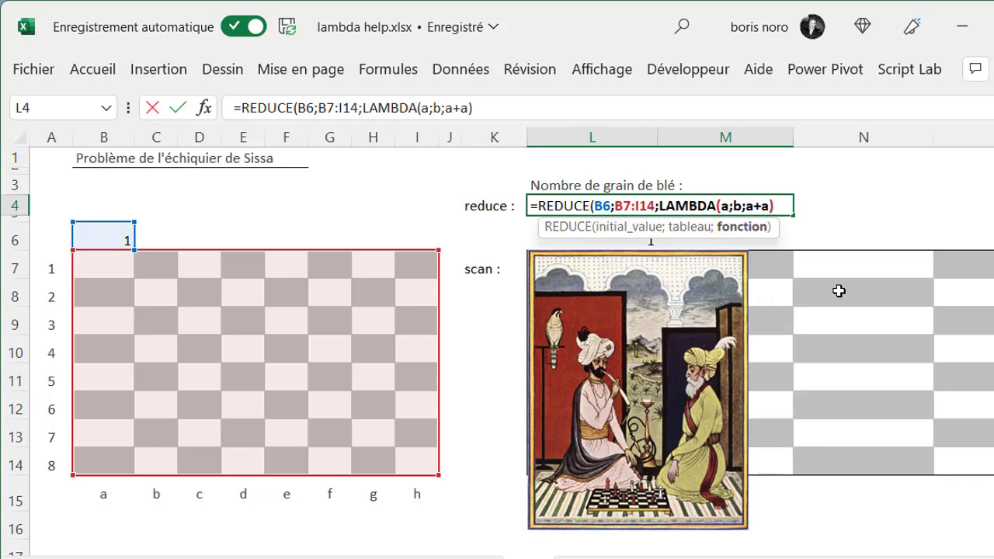
{"action": "type", "text": ")"}
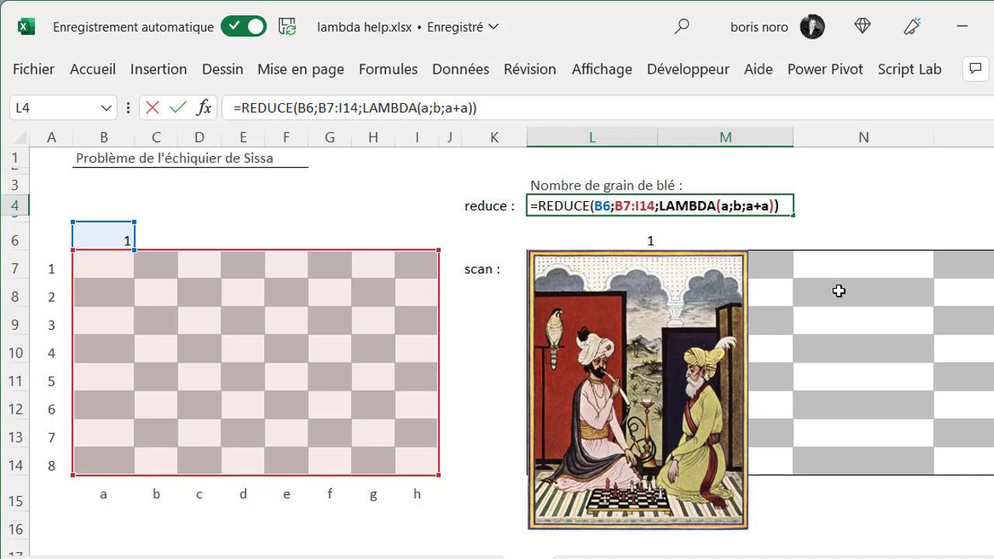
{"action": "key", "text": "Return"}
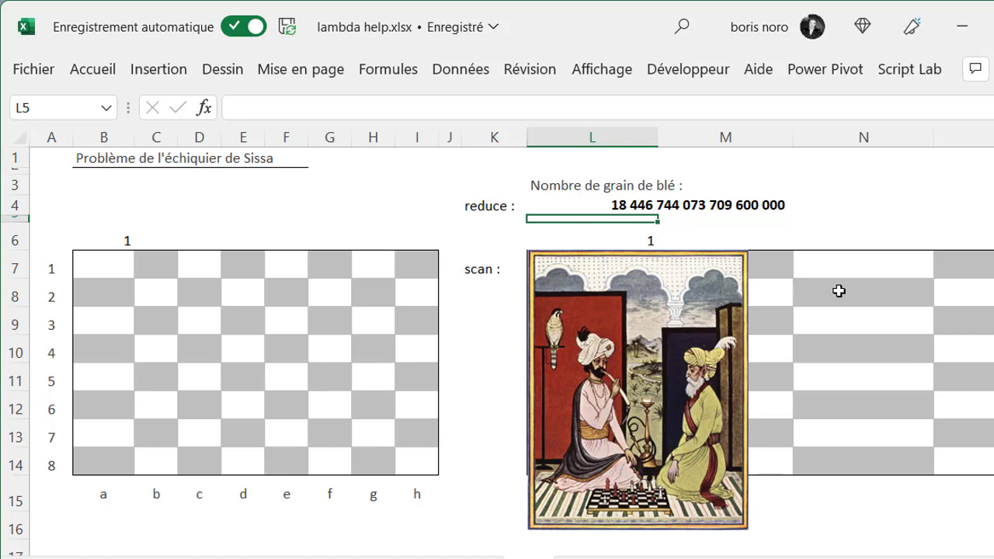
- Reposition the Sissa picture over the left chessboard, uncovering the scan grid
{"action": "mouse_move", "coordinate": [679, 293]}
{"action": "left_mouse_down"}
{"action": "mouse_move", "coordinate": [344, 311]}
{"action": "mouse_move", "coordinate": [357, 303]}
{"action": "left_mouse_up"}
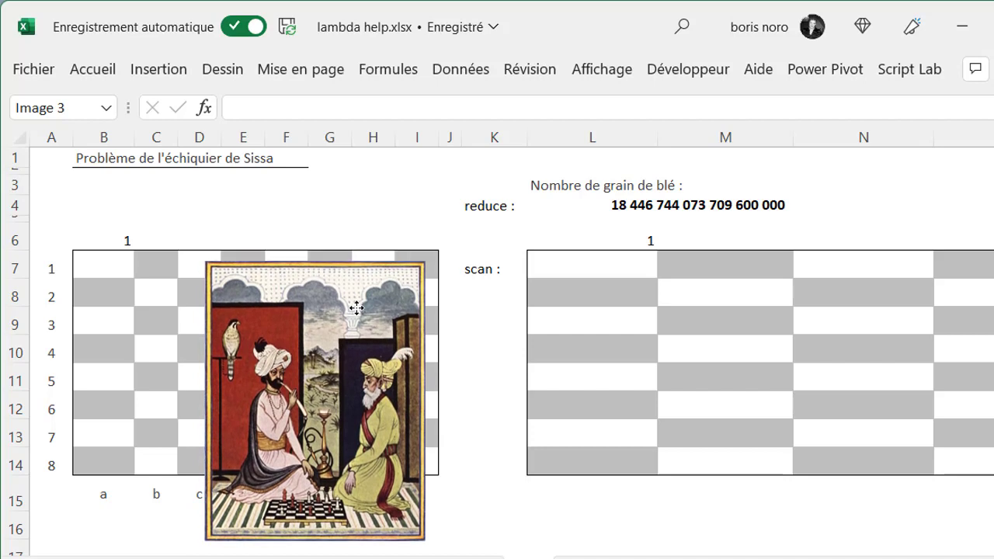
{"action": "left_click_drag", "start_coordinate": [357, 303], "coordinate": [362, 317]}
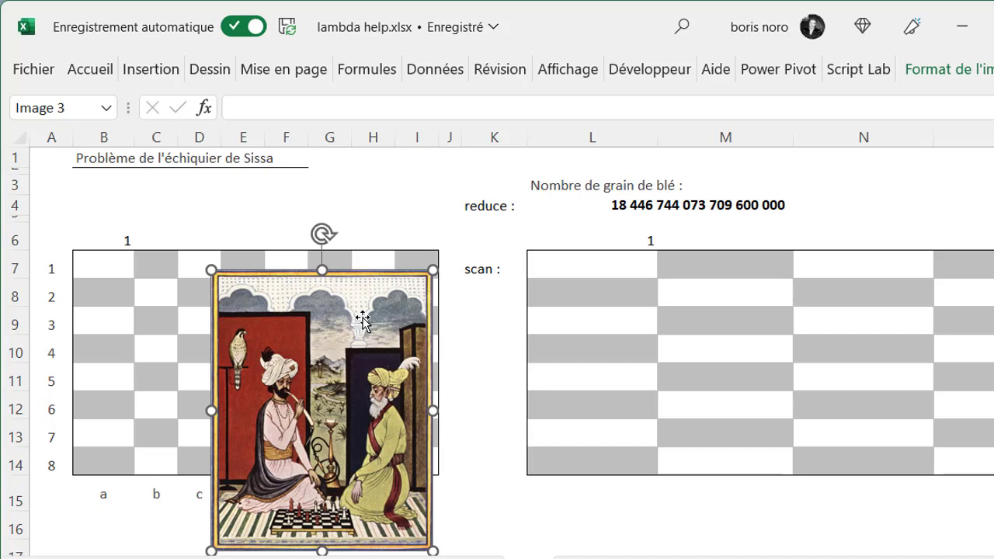
- Enter =SCAN(L6;B7:I14;LAMBDA(a;b;a+a)) in L7 to spill doubling grain counts
{"action": "left_click", "coordinate": [567, 268]}
{"action": "type", "text": "=sc"}
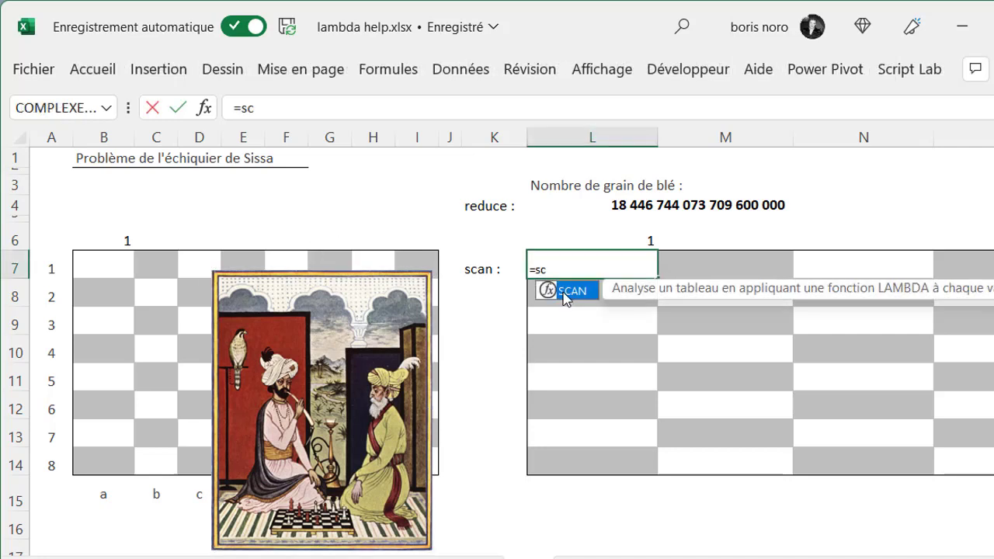
{"action": "double_click", "coordinate": [566, 295]}
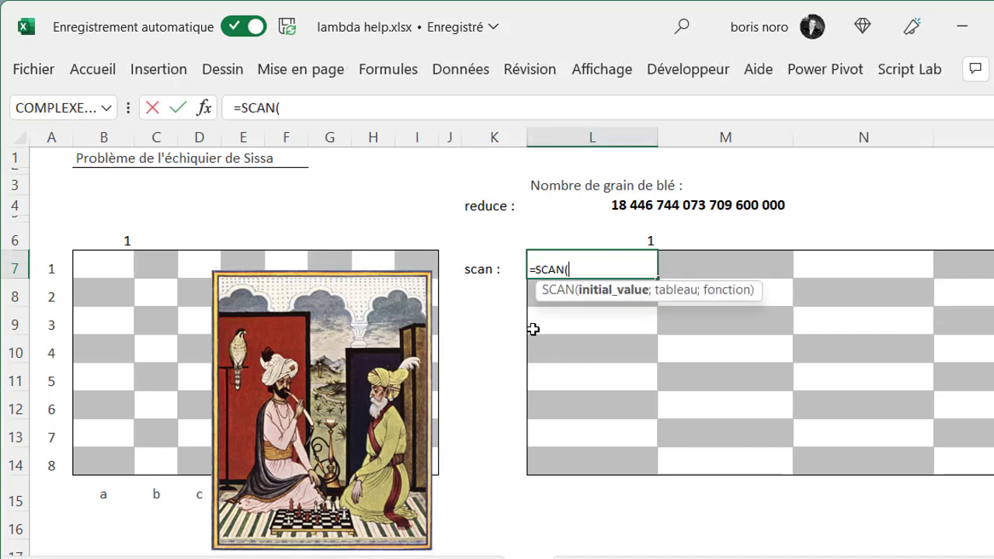
{"action": "left_click", "coordinate": [576, 241]}
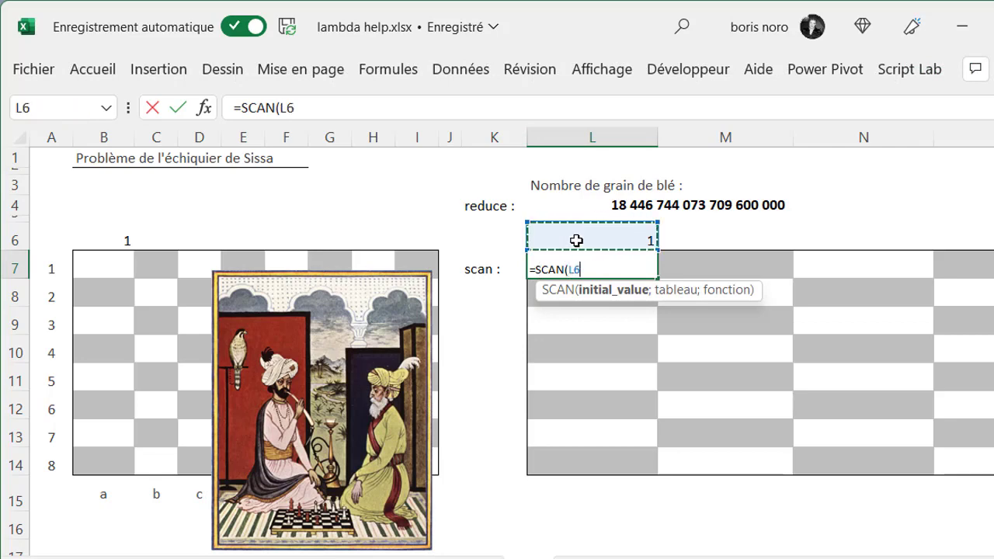
{"action": "type", "text": ";"}
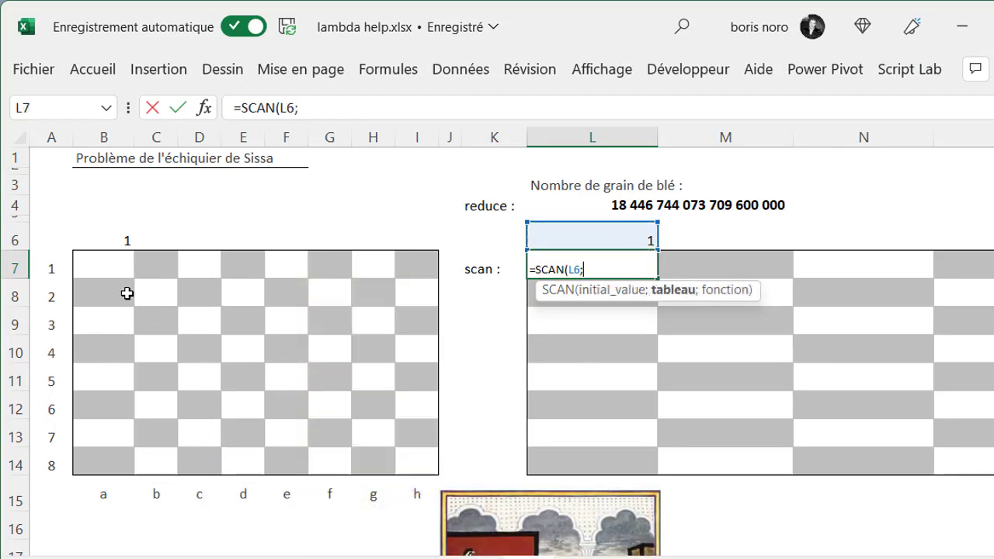
{"action": "mouse_move", "coordinate": [109, 266]}
{"action": "left_mouse_down"}
{"action": "mouse_move", "coordinate": [388, 275]}
{"action": "mouse_move", "coordinate": [395, 429]}
{"action": "left_mouse_up"}
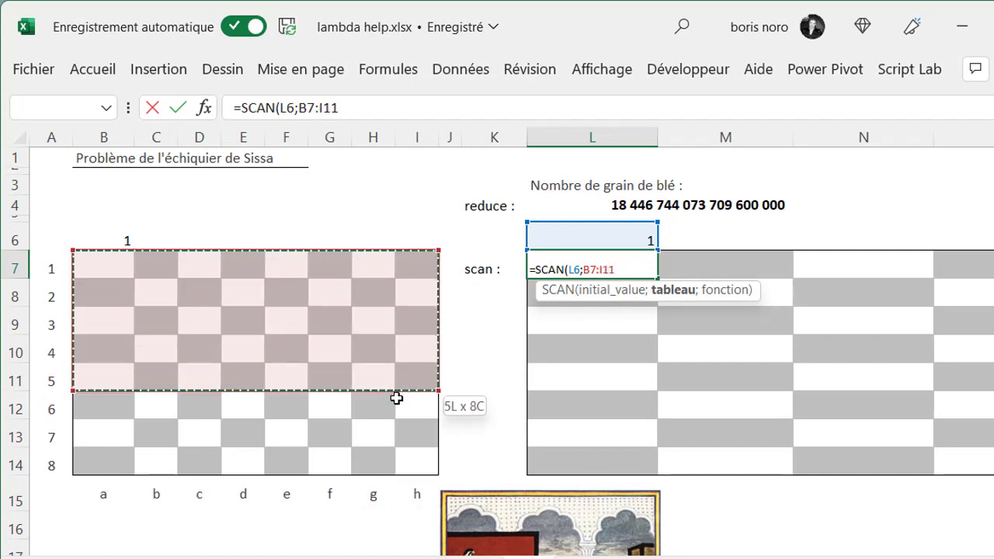
{"action": "left_click_drag", "start_coordinate": [394, 429], "coordinate": [404, 467]}
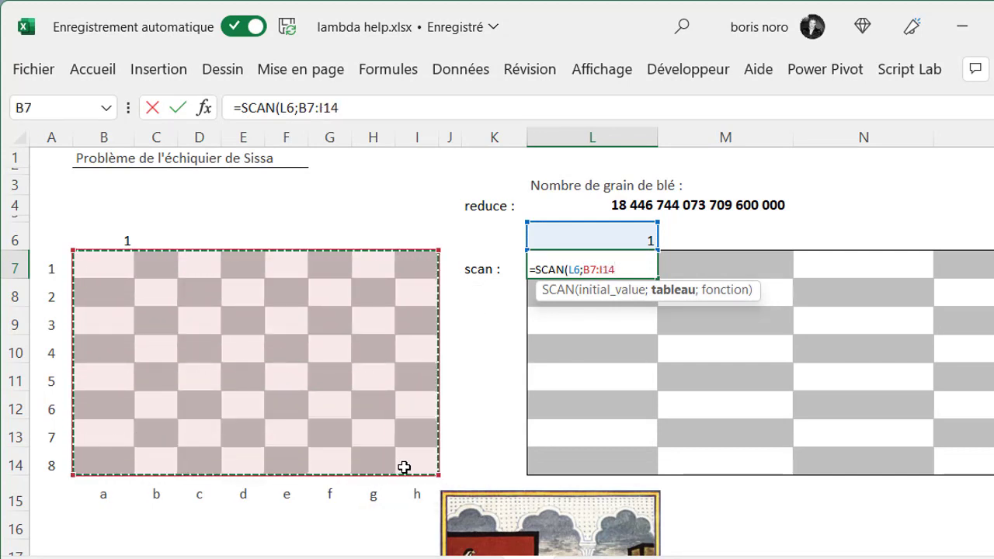
{"action": "type", "text": ";"}
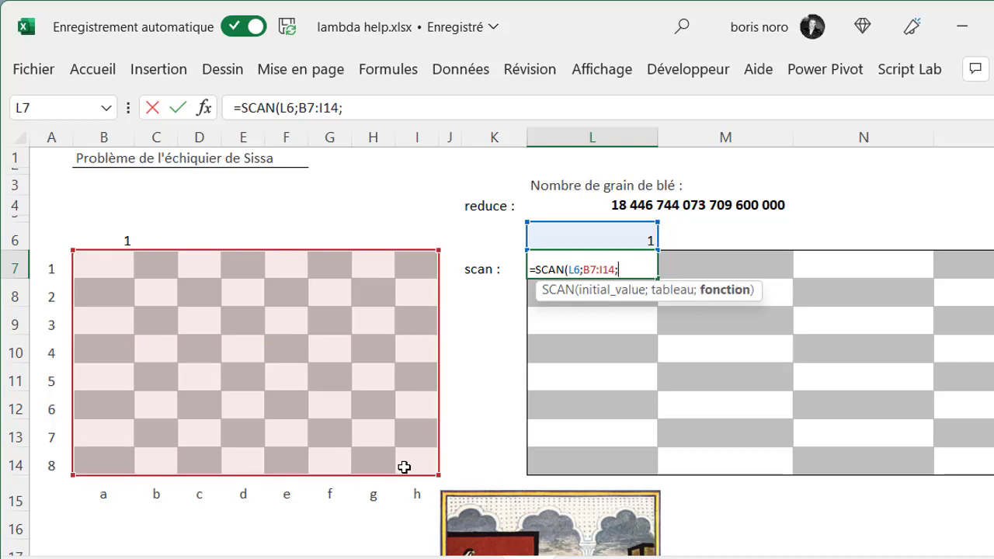
{"action": "type", "text": "LAMBDA("}
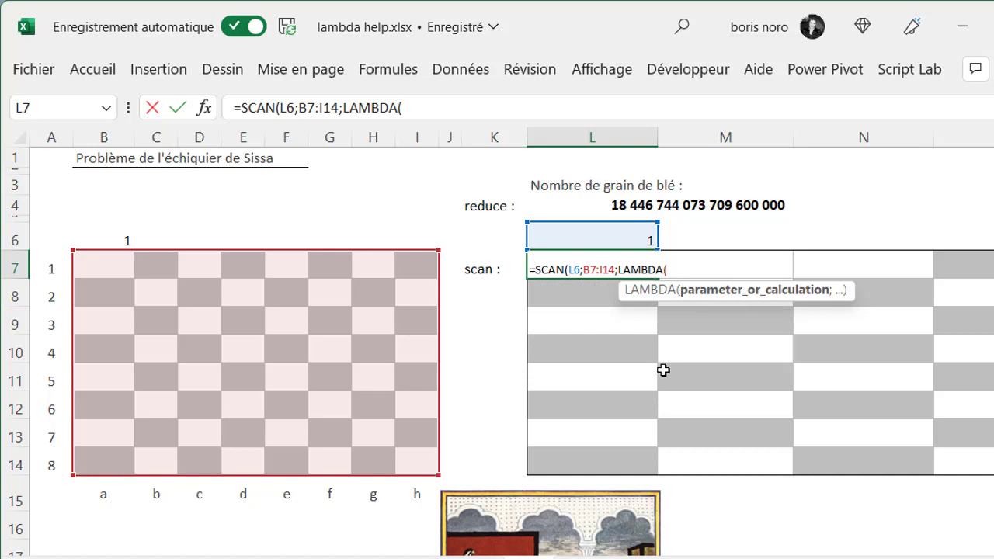
{"action": "type", "text": "a"}
{"action": "type", "text": ";"}
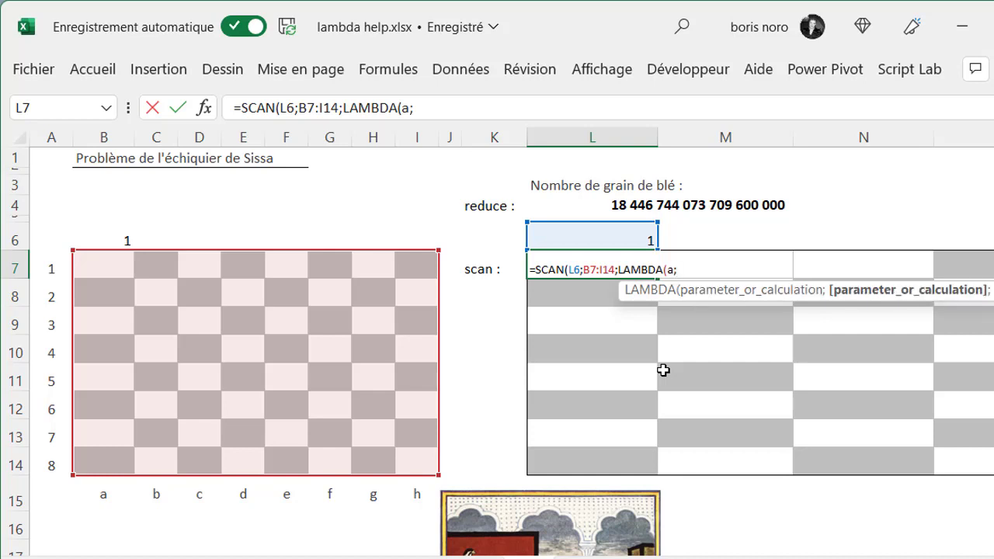
{"action": "type", "text": "b"}
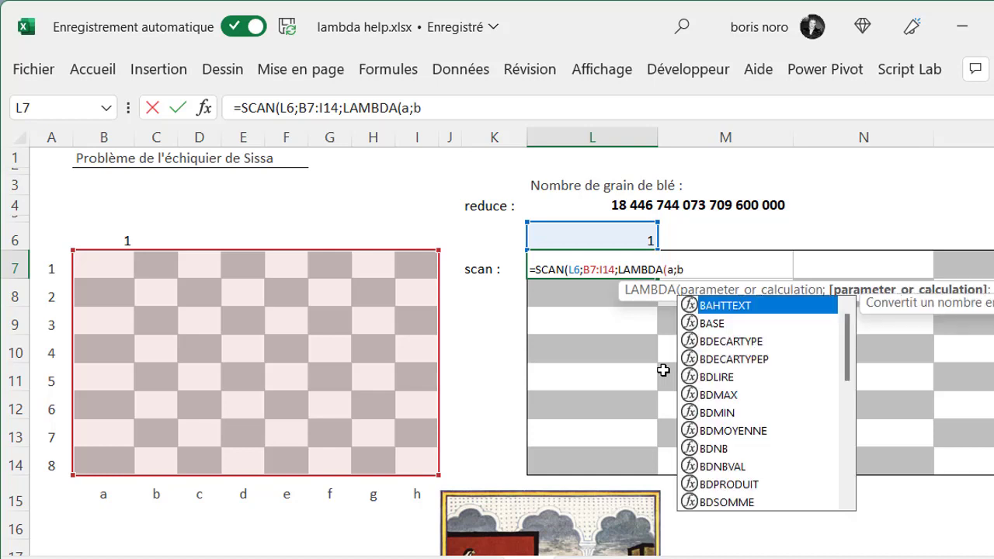
{"action": "type", "text": ";"}
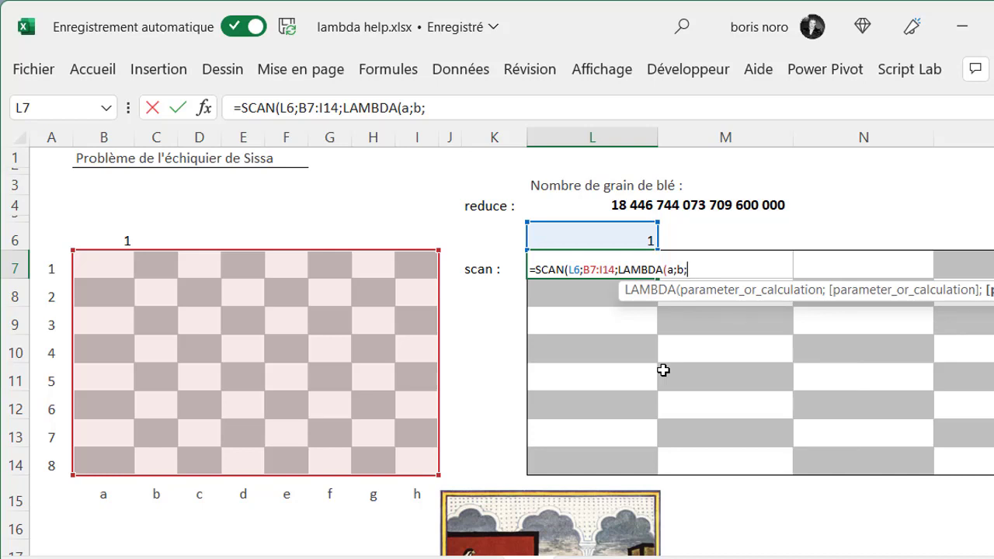
{"action": "type", "text": "a+"}
{"action": "type", "text": "a)"}
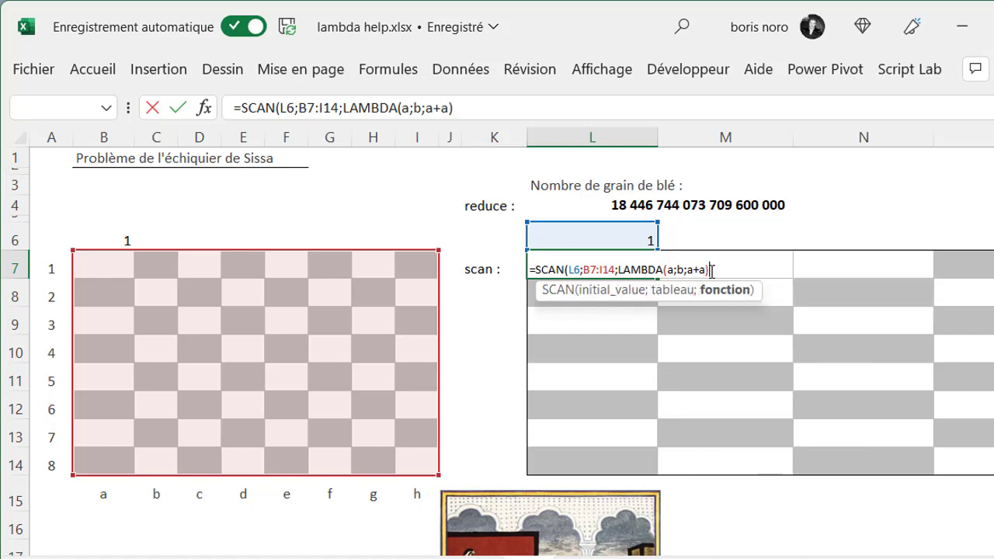
{"action": "type", "text": ")"}
{"action": "key", "text": "Return"}
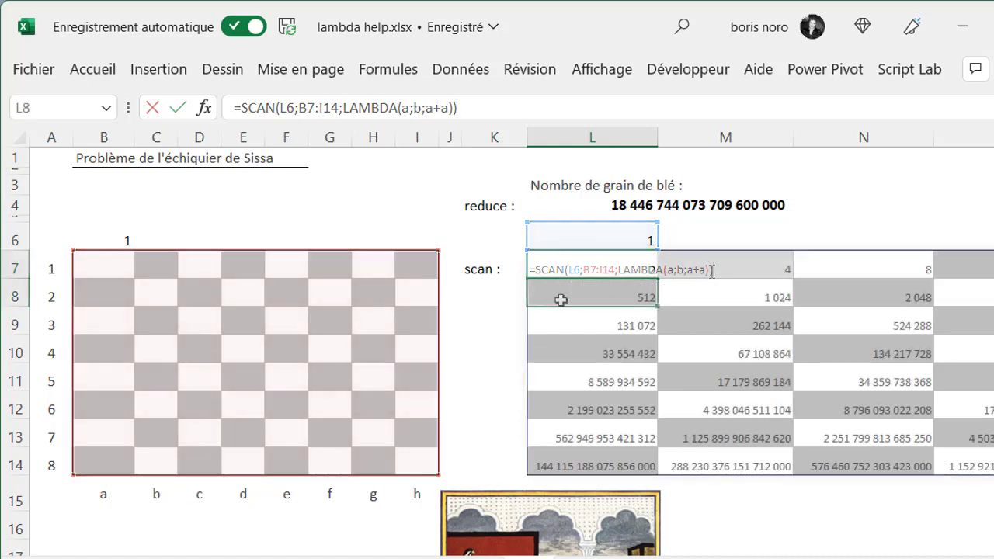
- Check the spilled doubling values in L7, M7 and N7 across the scan grid
{"action": "left_click", "coordinate": [532, 269]}
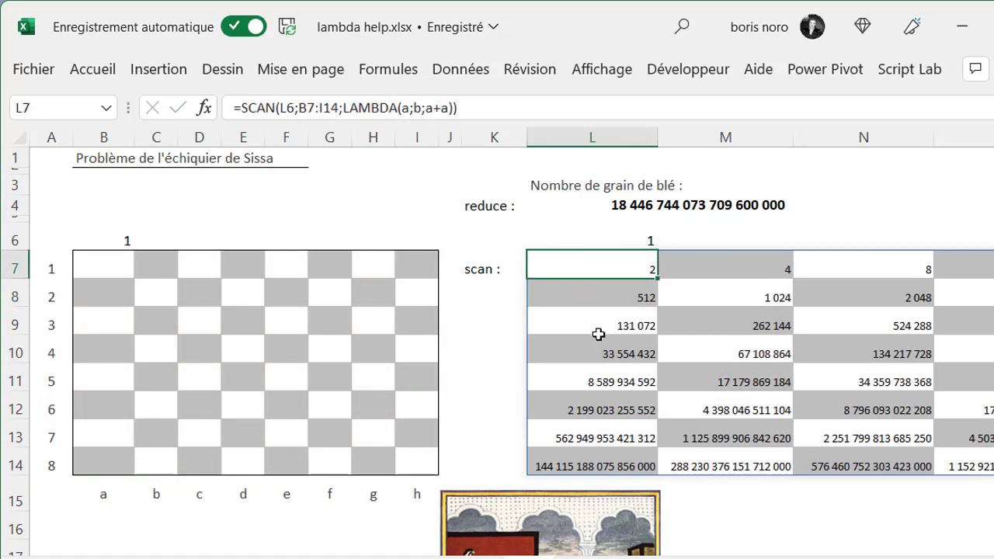
{"action": "left_click", "coordinate": [742, 269]}
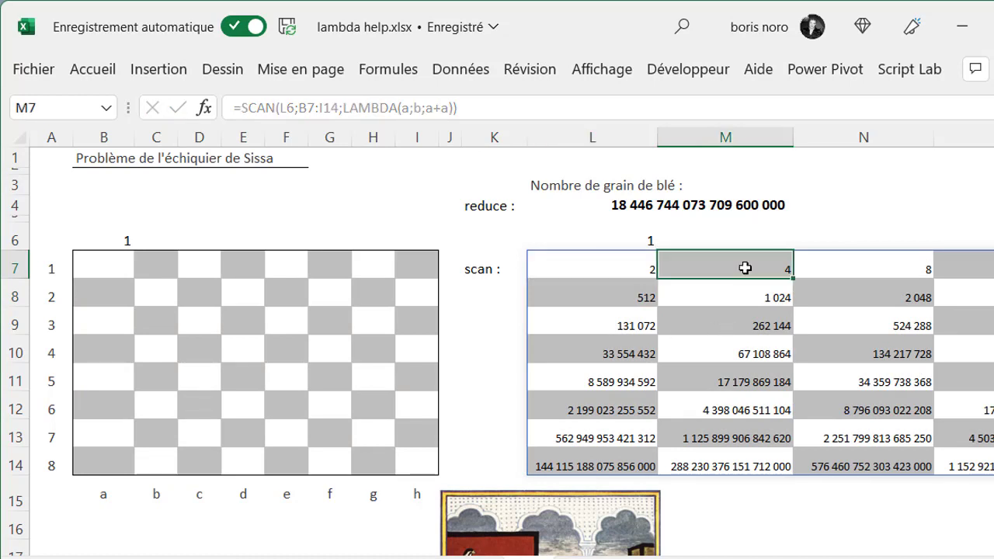
{"action": "left_click", "coordinate": [865, 266]}
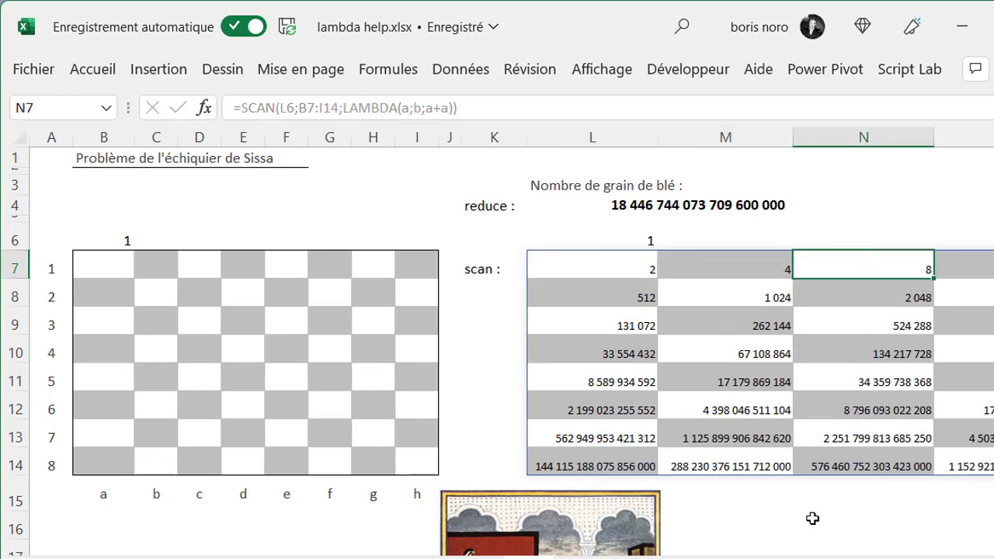
{"action": "left_click_drag", "start_coordinate": [769, 558], "coordinate": [794, 558]}
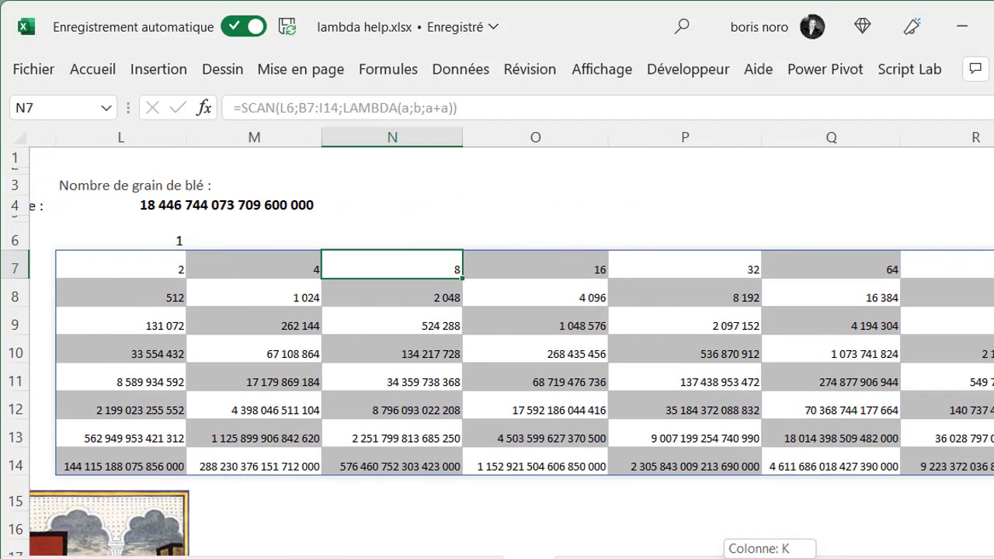